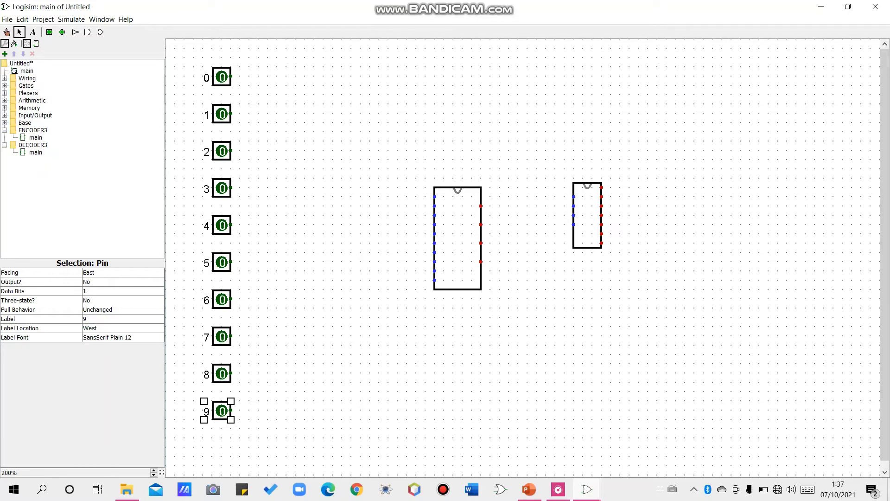
- Wire input pins 0 to 4 to the encoder's first five inputs, in order from the top
drag(231, 76, 434, 196)
drag(230, 113, 434, 206)
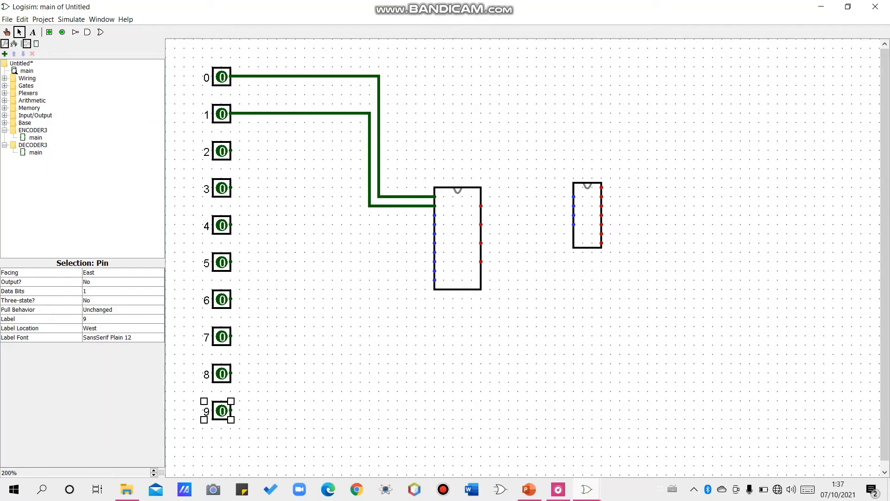
drag(230, 150, 435, 215)
drag(230, 187, 435, 224)
drag(230, 225, 342, 234)
drag(341, 233, 435, 234)
- Wire input pins 5 to 9 to the encoder's remaining five inputs in order
drag(230, 262, 342, 243)
drag(341, 243, 435, 243)
drag(231, 299, 434, 252)
drag(230, 336, 435, 262)
drag(231, 374, 435, 270)
drag(230, 410, 435, 280)
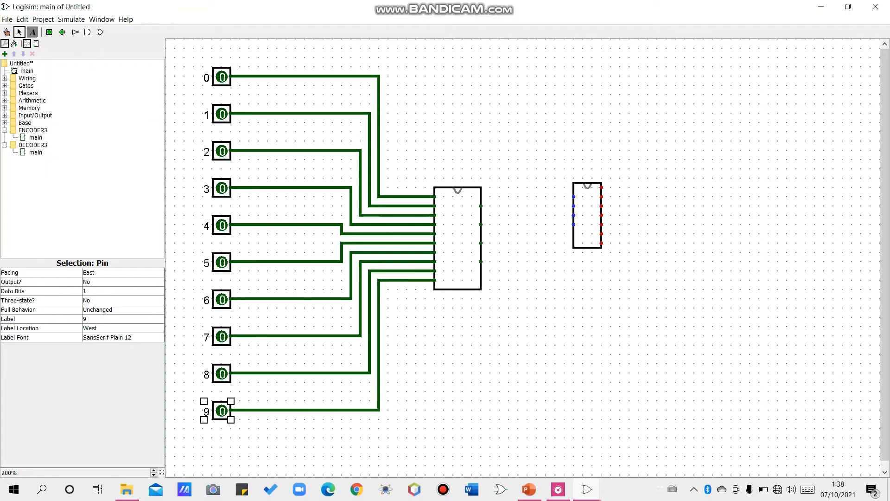
- Add text labels A, B, C and D beside the encoder's four outputs, from top to bottom
click(32, 32)
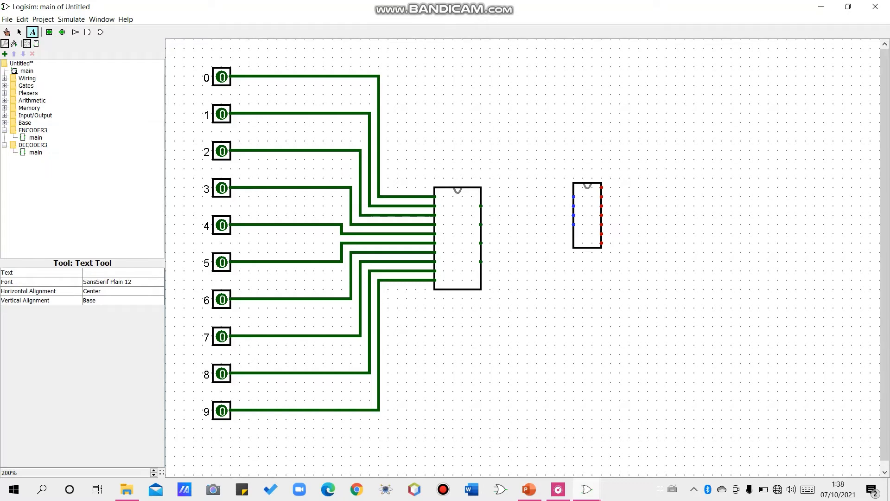
click(490, 205)
text(A)
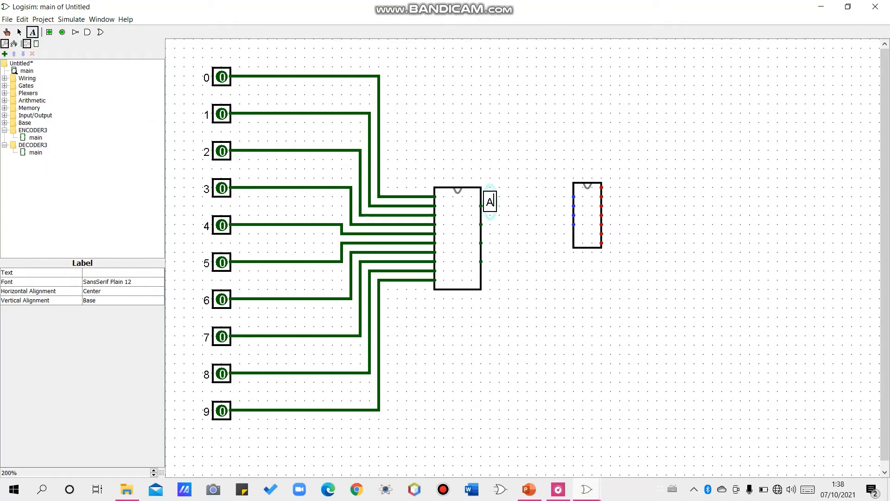
click(488, 228)
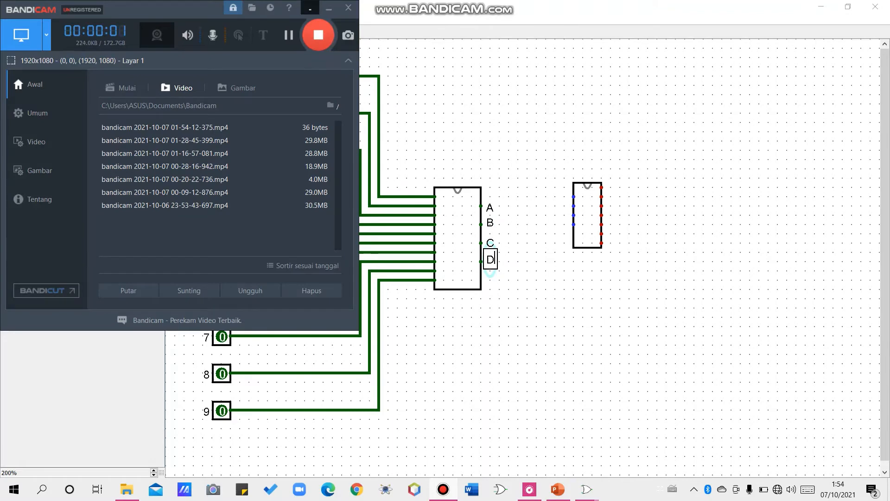
click(310, 9)
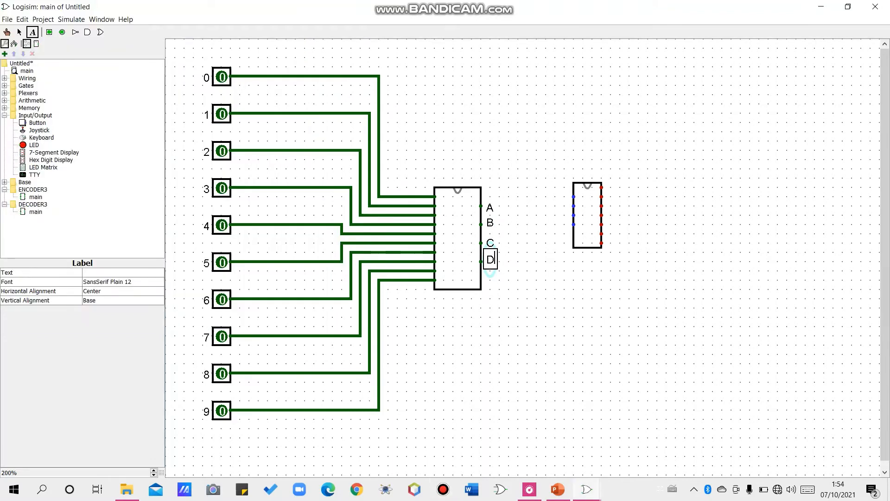
- Add text labels A, B, C and D beside the decoder's four inputs, from top to bottom
click(561, 195)
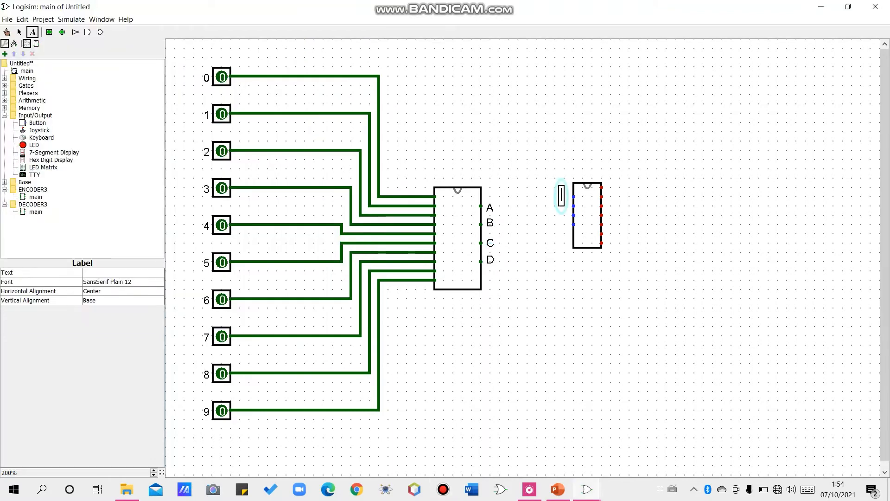
click(564, 199)
text(A)
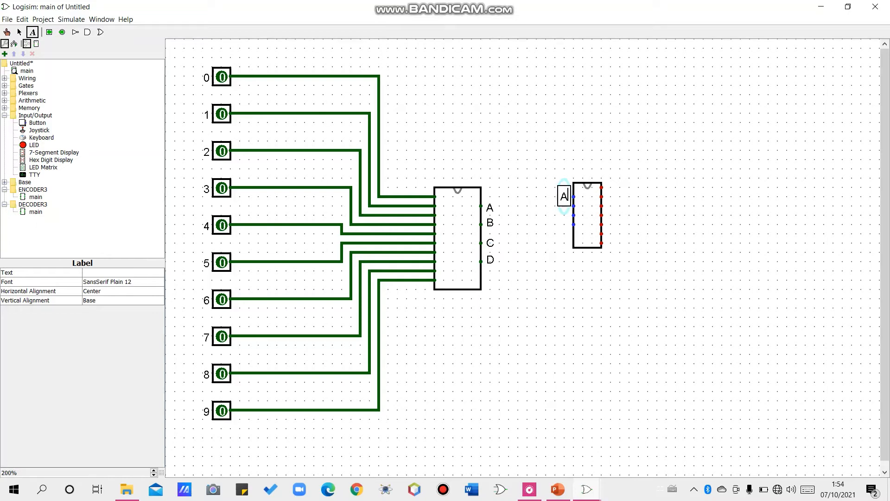
click(564, 207)
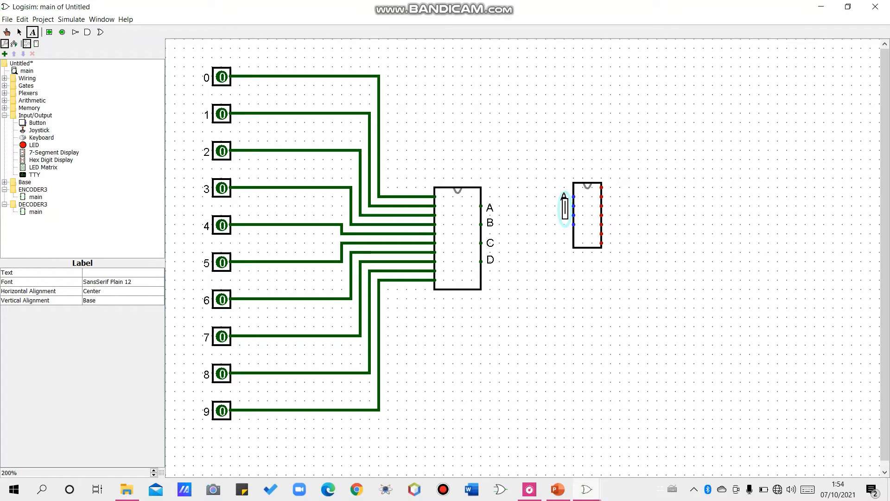
text(B)
click(568, 218)
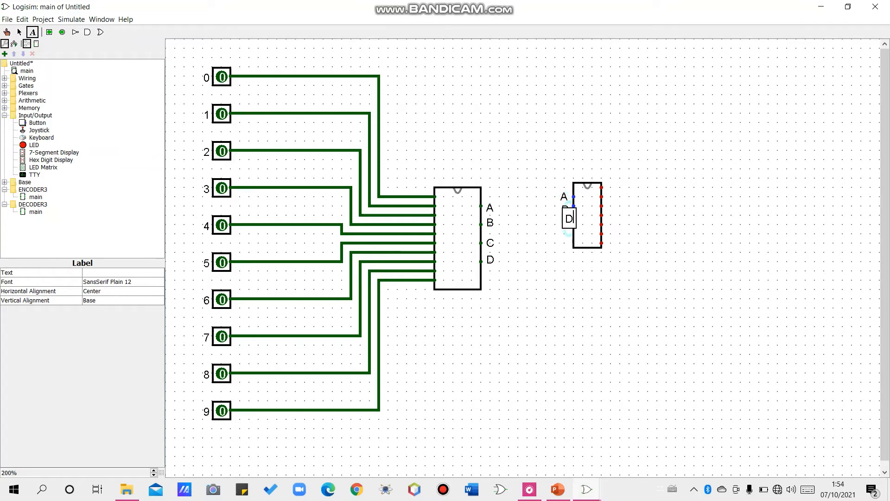
text(C)
click(564, 226)
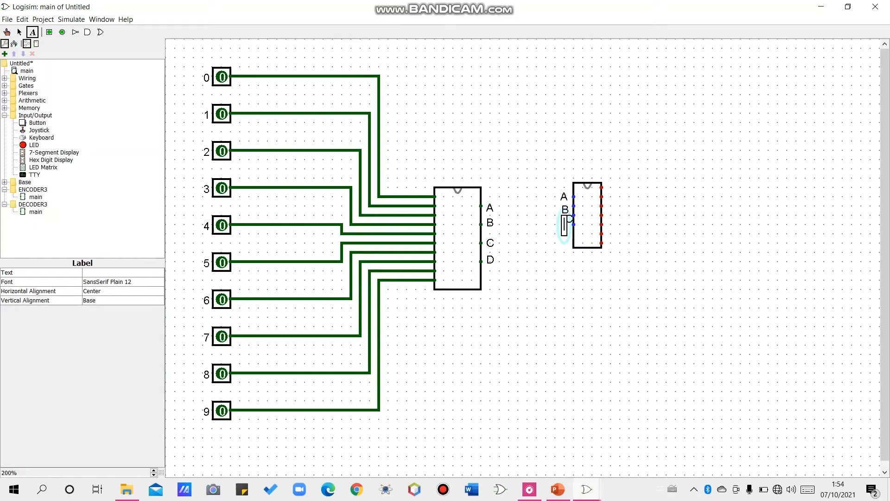
text(D)
- Wire encoder outputs A, B, C and D to decoder inputs D, C, B and A respectively
click(19, 32)
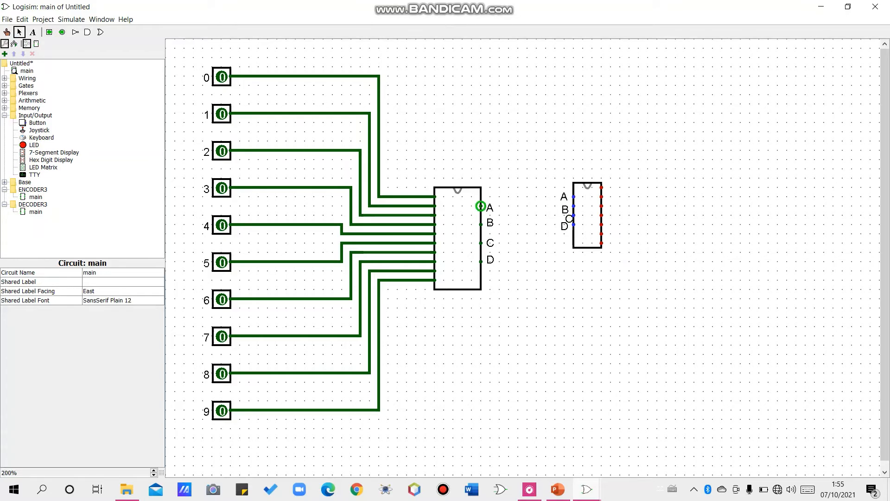
mouse_move(480, 206)
mouse_down()
mouse_move(517, 205)
mouse_move(518, 234)
mouse_move(517, 225)
mouse_move(574, 225)
mouse_up()
drag(481, 224, 527, 196)
drag(527, 197, 574, 215)
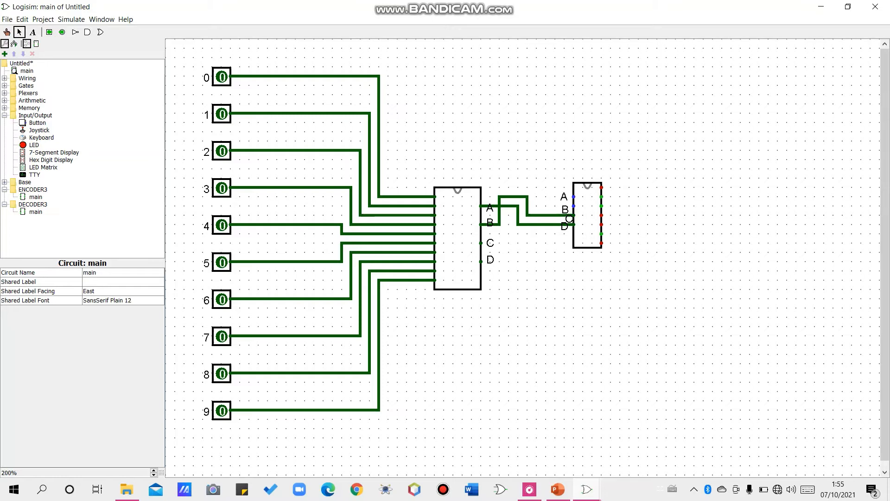
drag(481, 242, 574, 206)
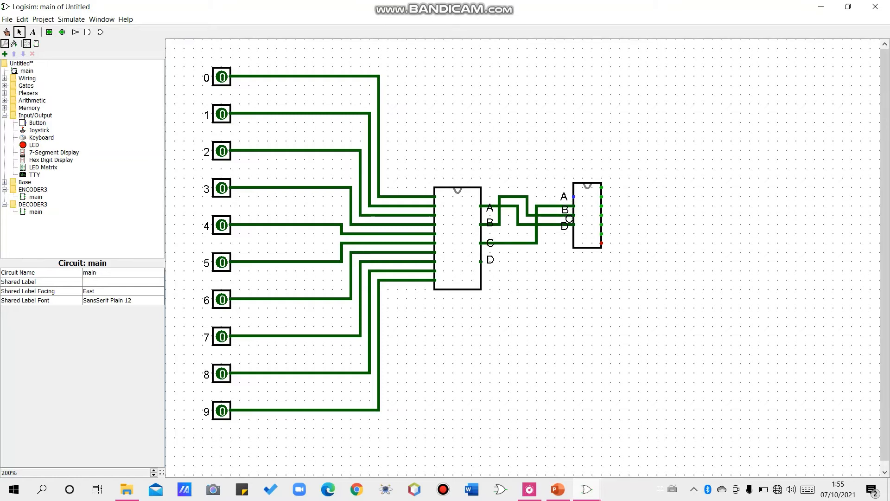
drag(480, 261, 574, 196)
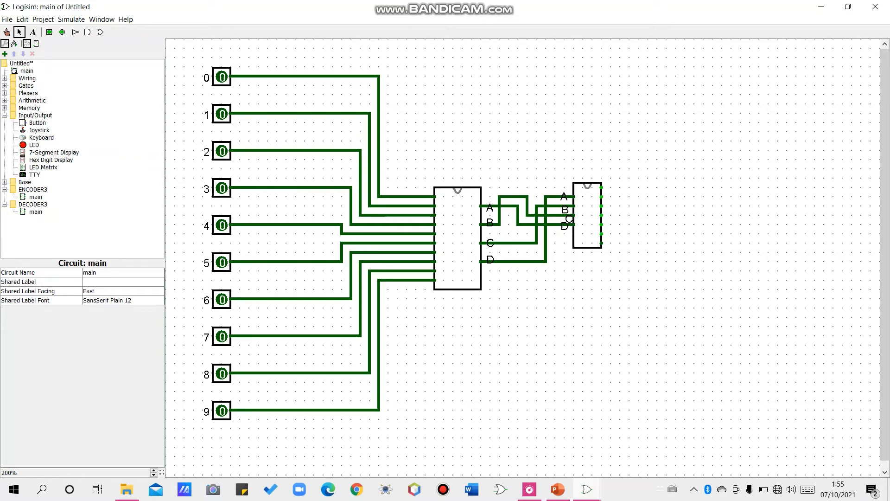
- Place a 7-Segment Display to the right of the decoder
click(54, 152)
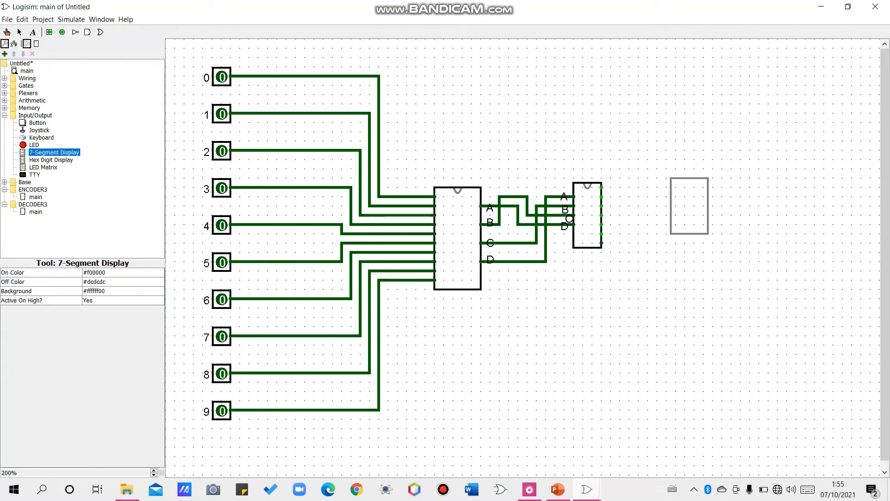
click(666, 169)
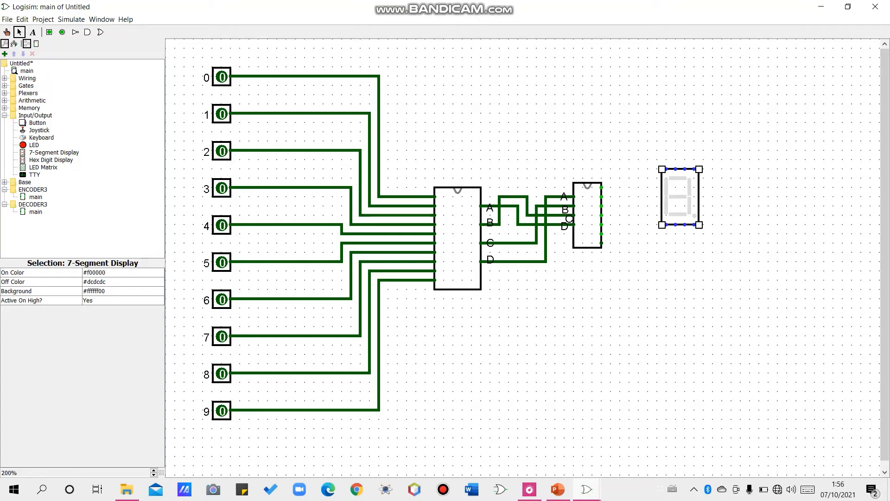
- Switch to PowerPoint to examine the 7-segment pinout and the binary-to-decimal decoder table, and return to the Logisim circuit
mouse_move(558, 488)
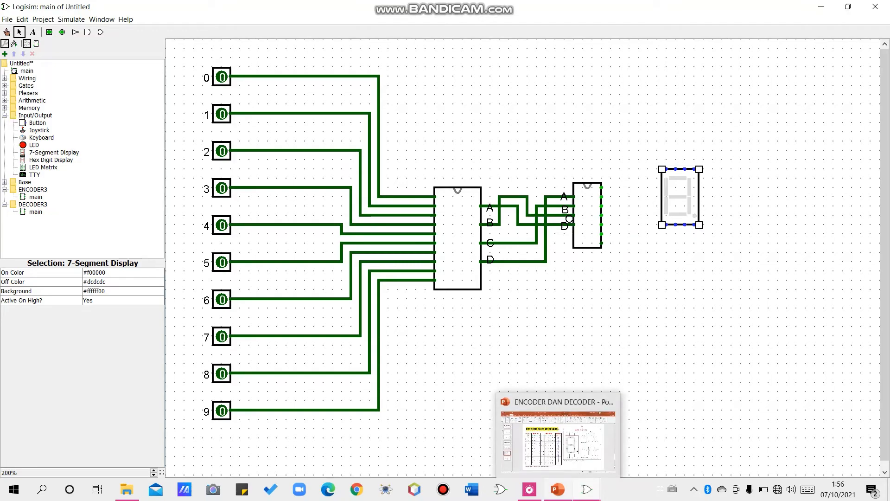
click(557, 440)
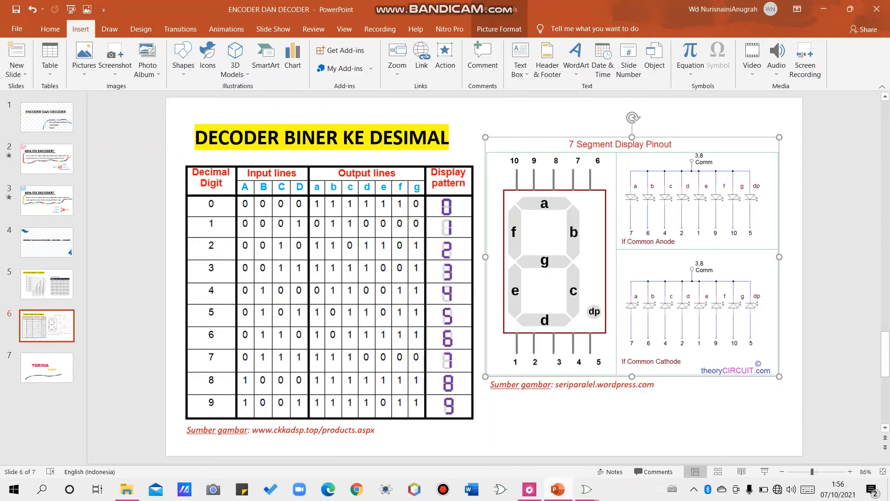
mouse_move(557, 489)
mouse_move(587, 489)
click(710, 440)
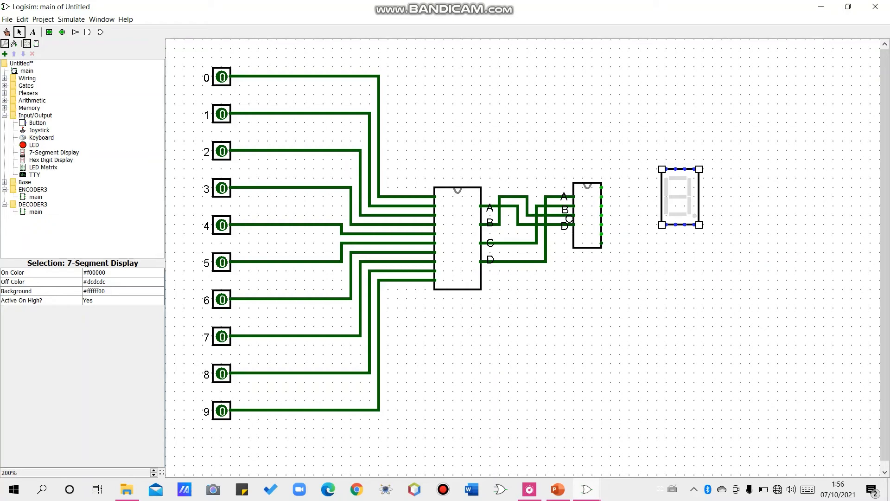
mouse_move(586, 489)
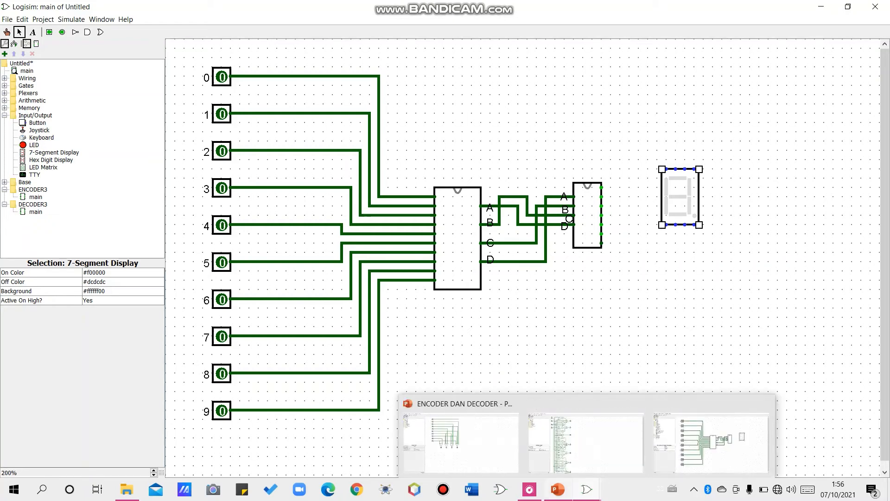
mouse_move(558, 489)
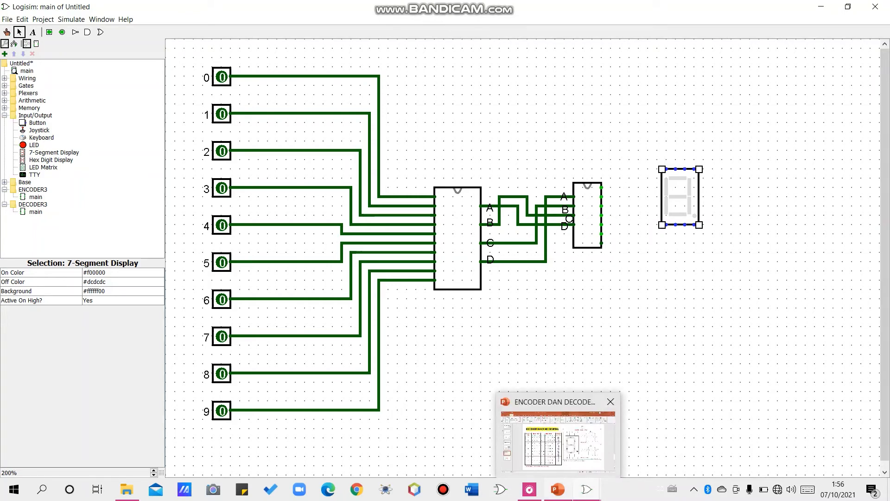
click(558, 440)
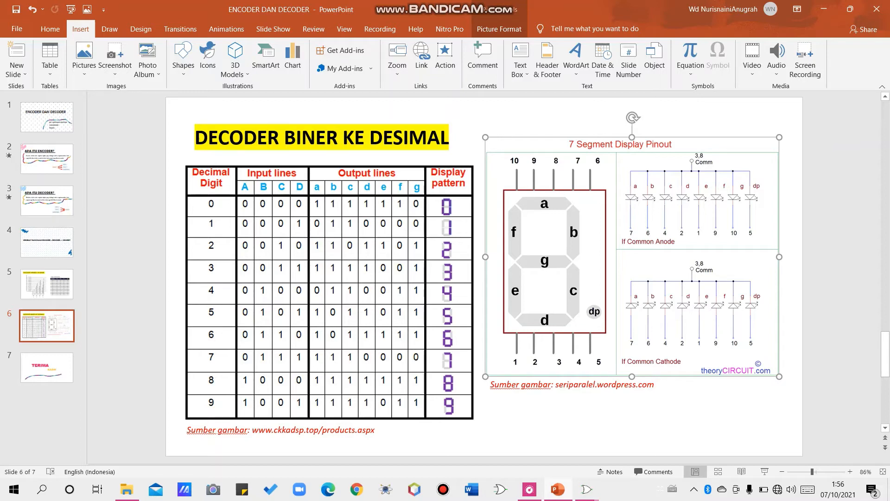
mouse_move(557, 489)
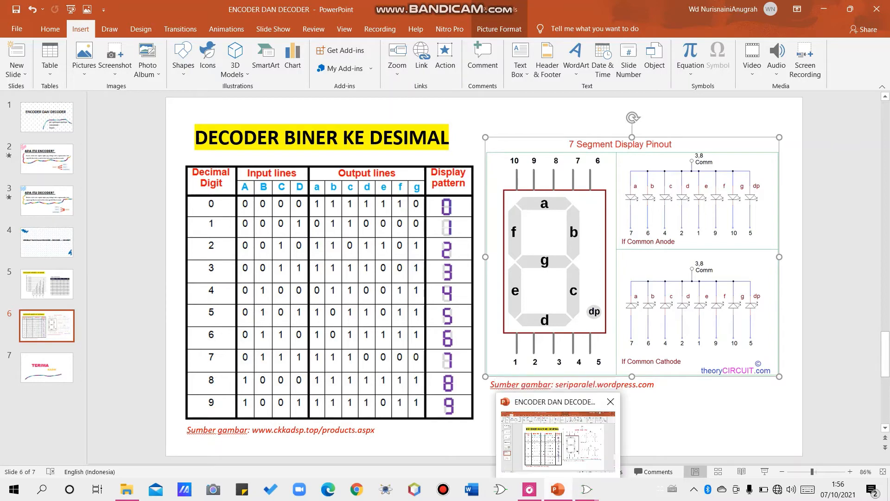
click(764, 403)
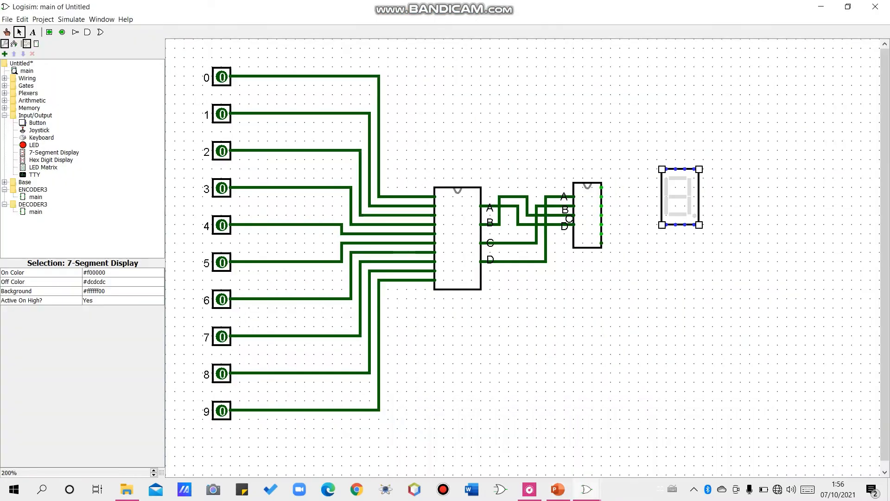
- Add text labels a, b, c, e, f and g beside the decoder's outputs, from top to bottom
click(32, 32)
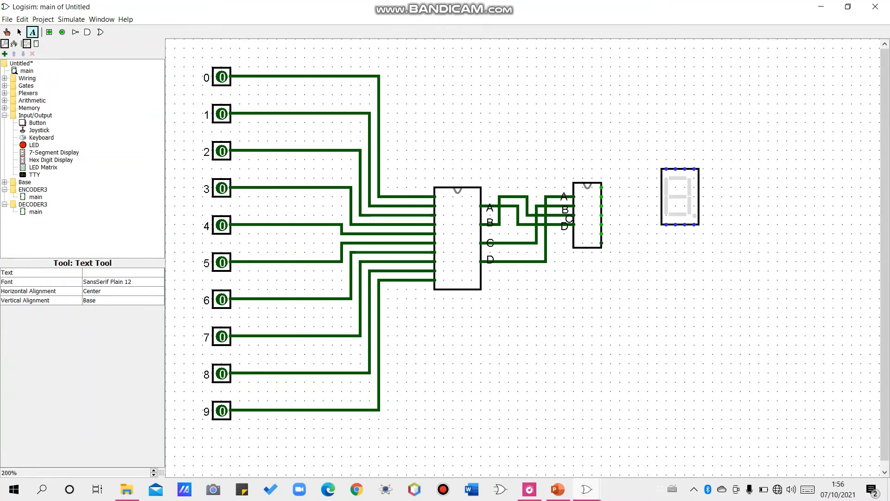
click(611, 185)
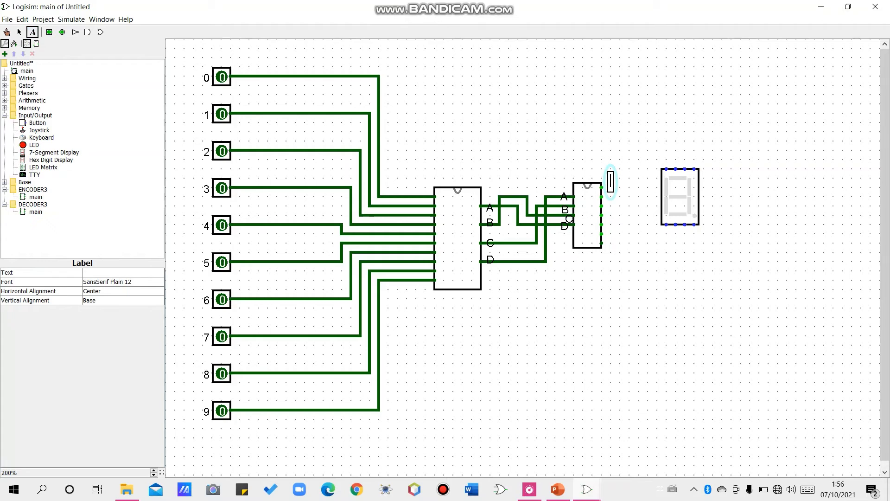
text(a)
click(610, 198)
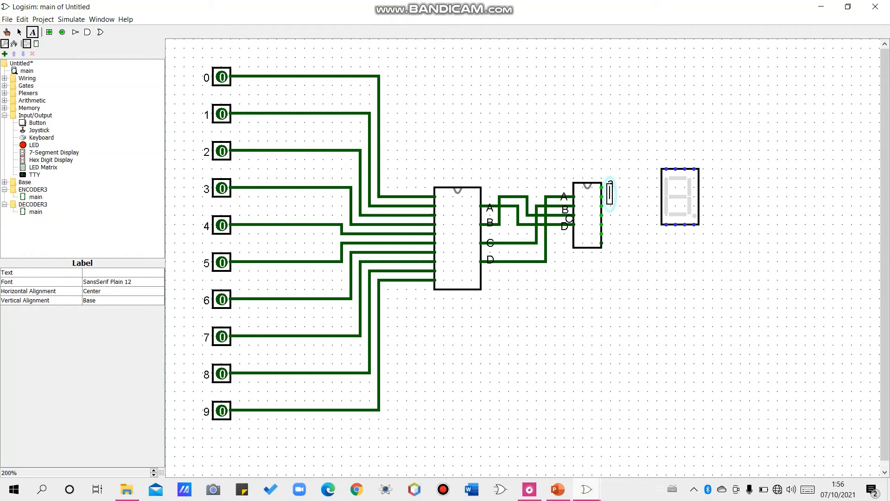
text(b)
click(610, 207)
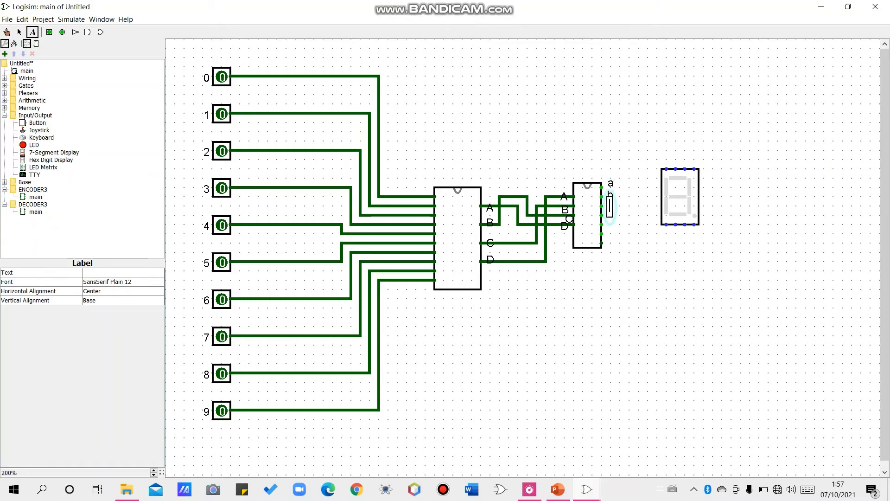
text(d)
key(BackSpace)
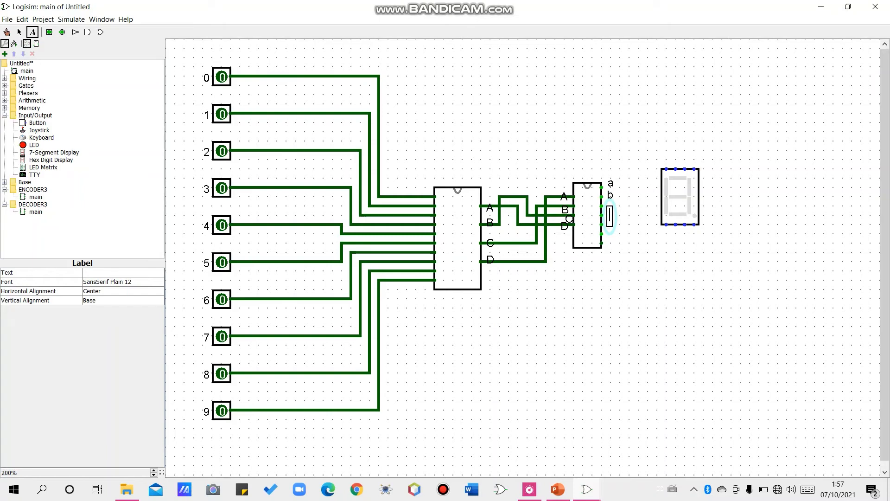
text(e)
click(609, 233)
text(f)
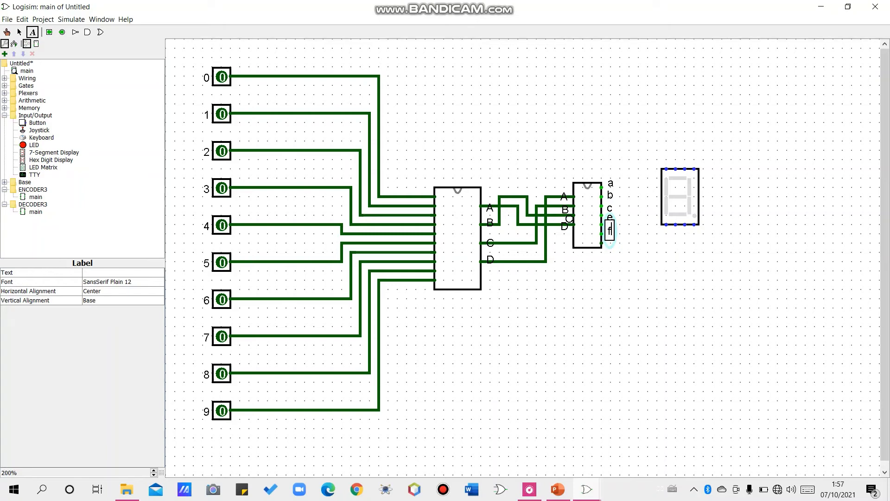
click(609, 246)
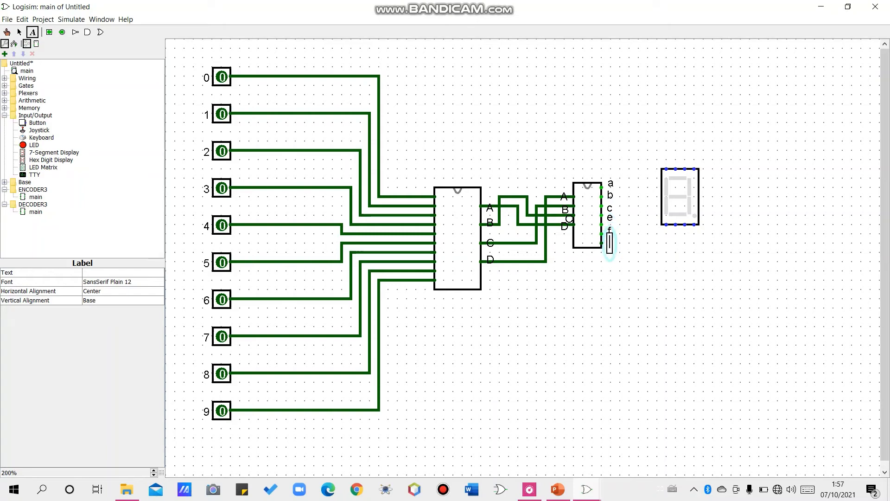
text(g)
click(667, 262)
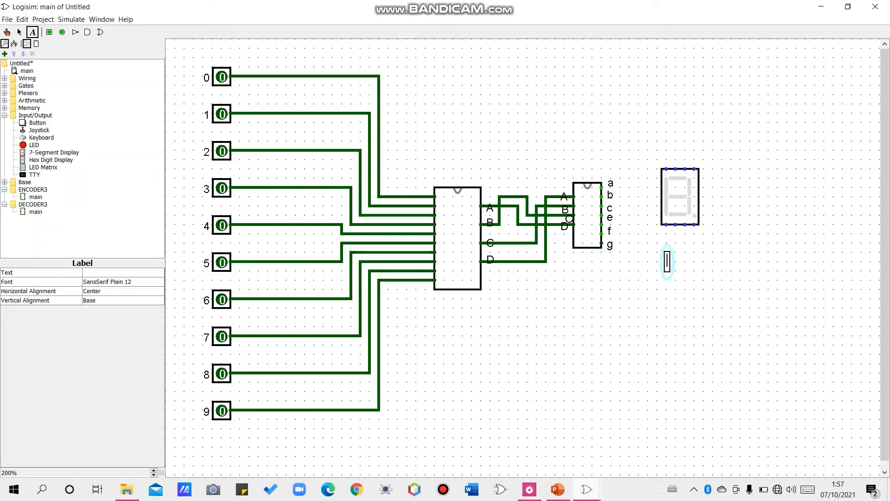
- Switch to PowerPoint to check which segment each pin of the 7-segment display drives
key(alt+Tab)
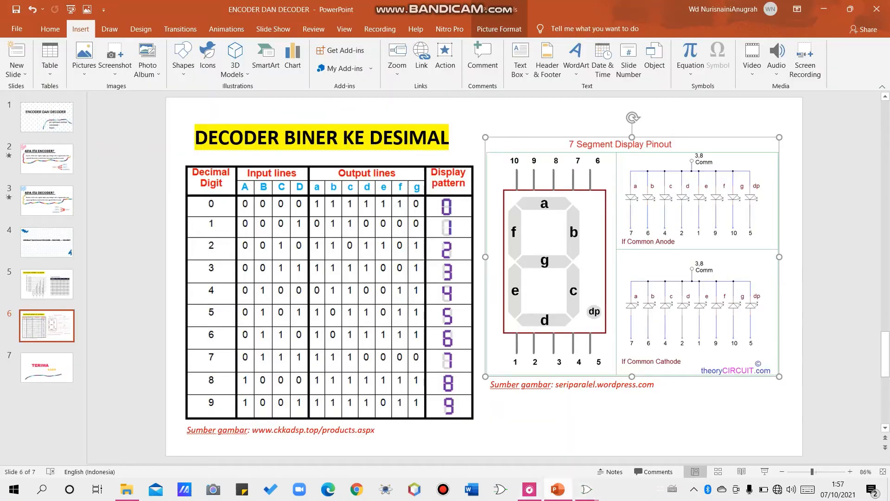
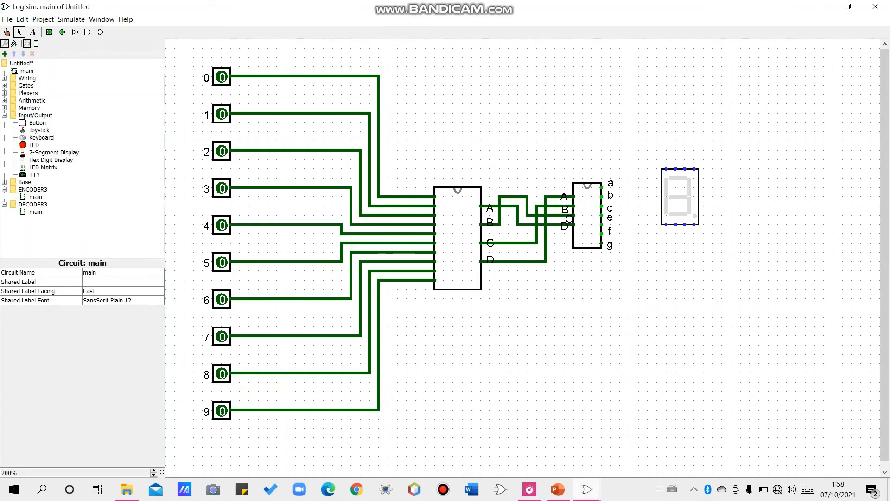
- Check the 7-segment pinout in PowerPoint, return to the Logisim circuit and label the display's first two lower pins 1 and 2
mouse_move(587, 489)
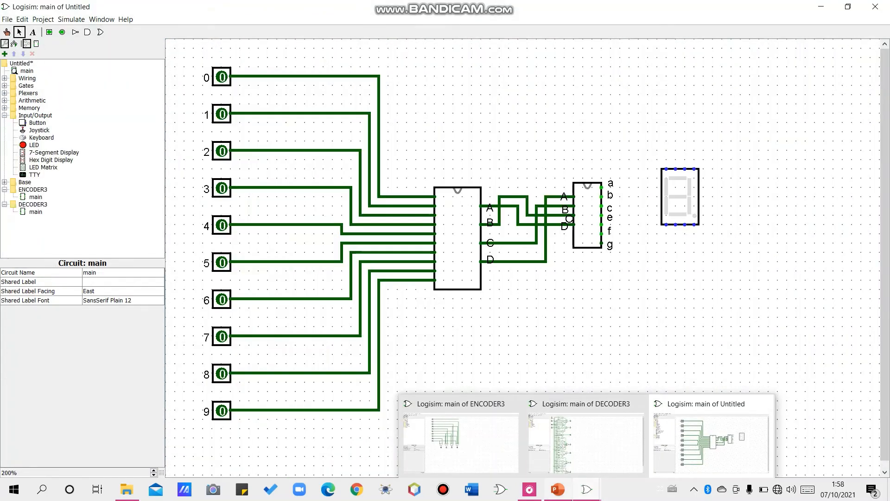
mouse_move(557, 489)
mouse_move(557, 440)
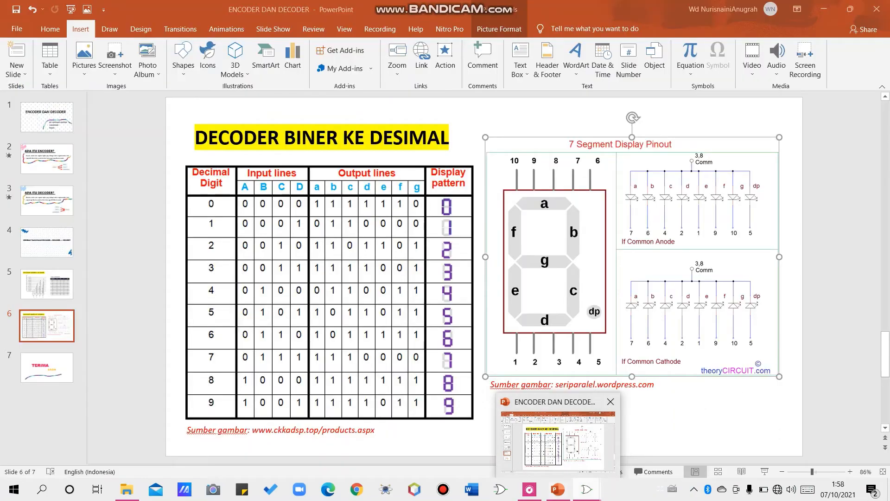
click(702, 440)
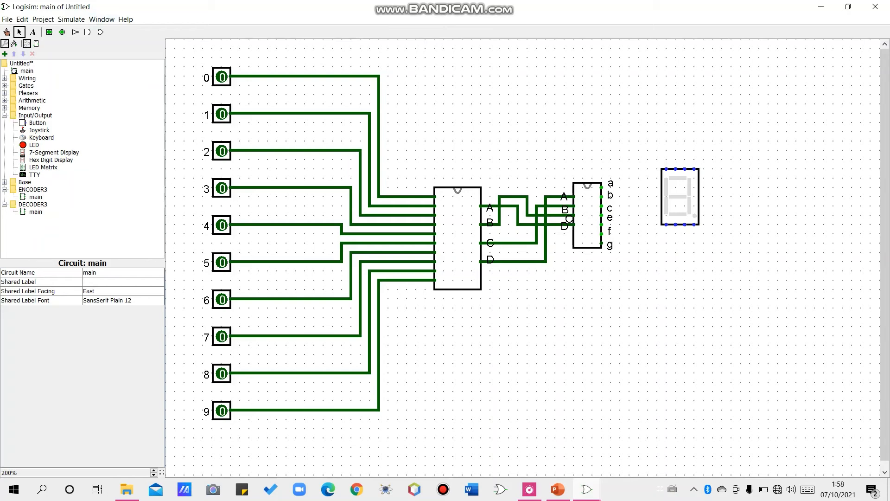
click(32, 32)
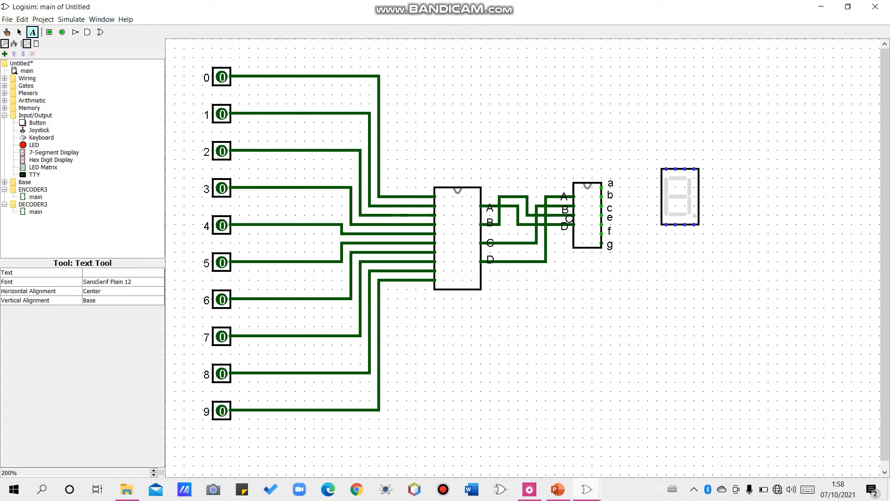
click(667, 231)
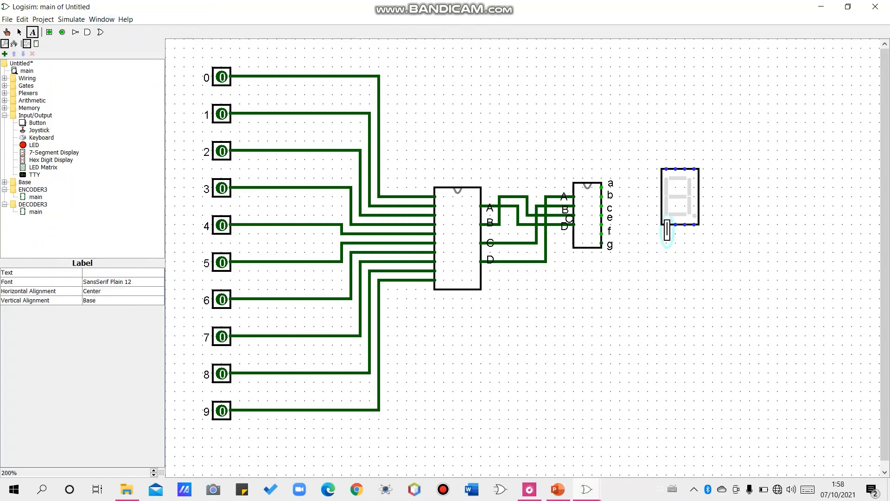
text(1)
click(677, 227)
text(2)
- Recheck the pinout in PowerPoint, and label the two remaining lower pins of the 7-segment display 4 and 5
key(alt+Tab)
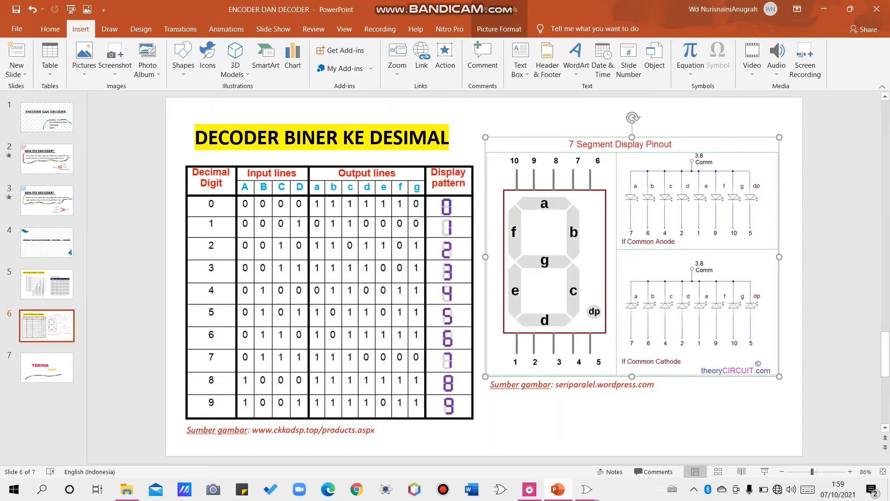
mouse_move(587, 489)
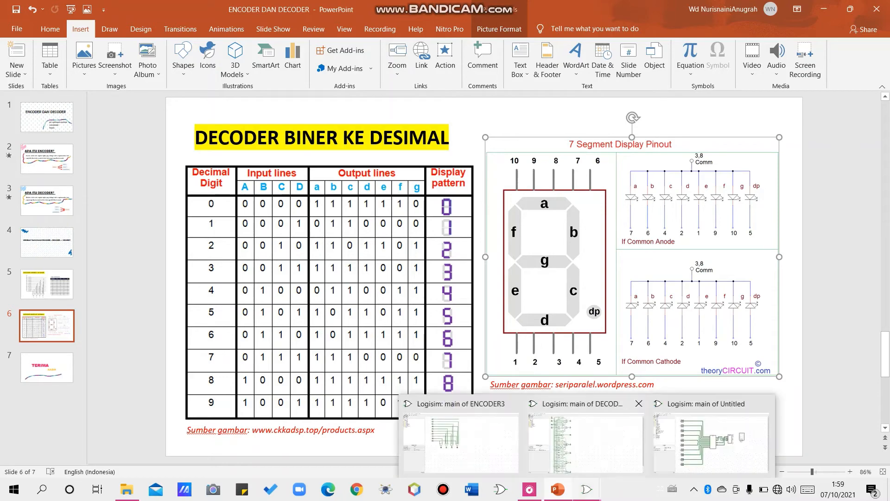
click(742, 417)
click(685, 228)
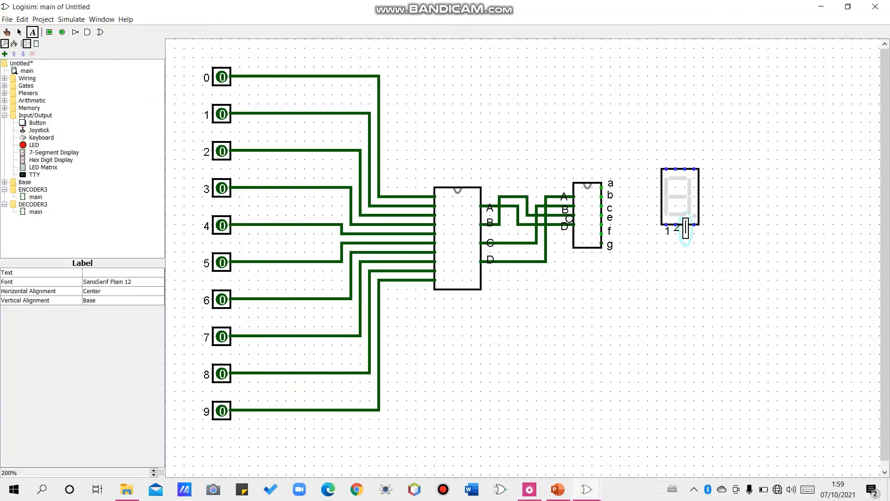
text(4)
click(694, 229)
text(5)
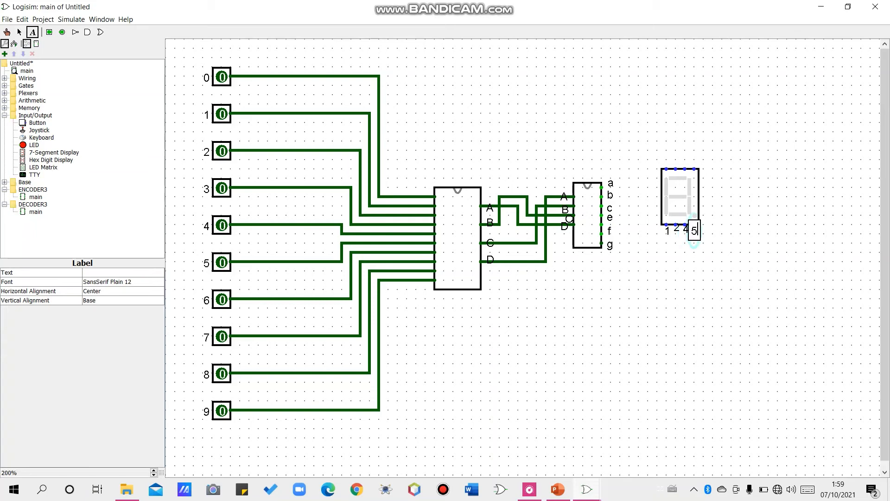
- Label the 7-segment display's upper pins 6, 7, 9 and 10 from right to left
click(695, 156)
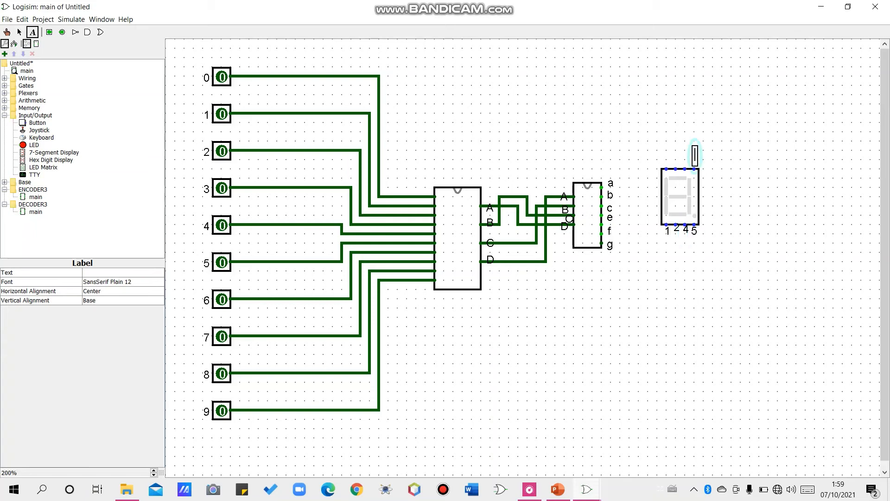
text(6)
click(685, 152)
text(7)
click(676, 155)
text(9)
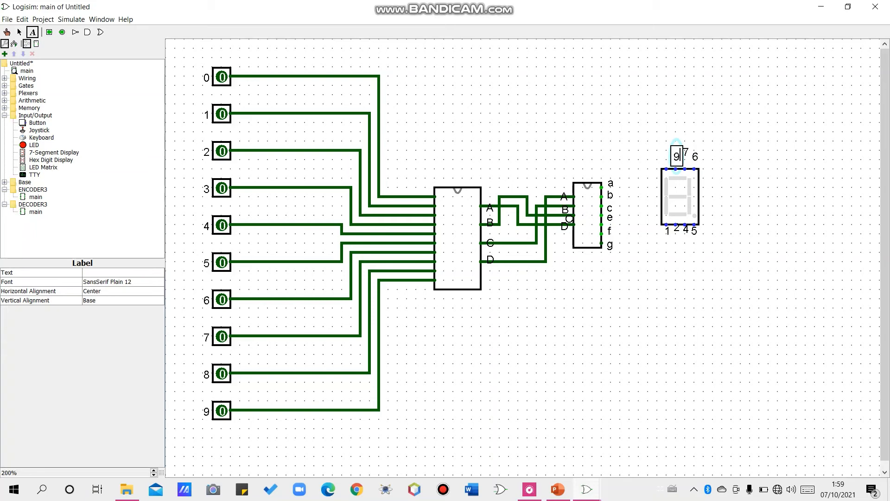
click(667, 152)
text(10)
click(696, 259)
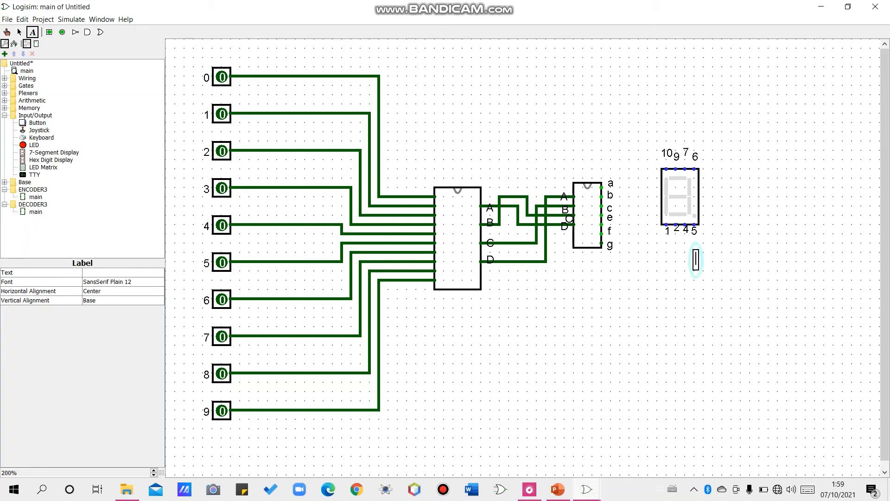
click(682, 287)
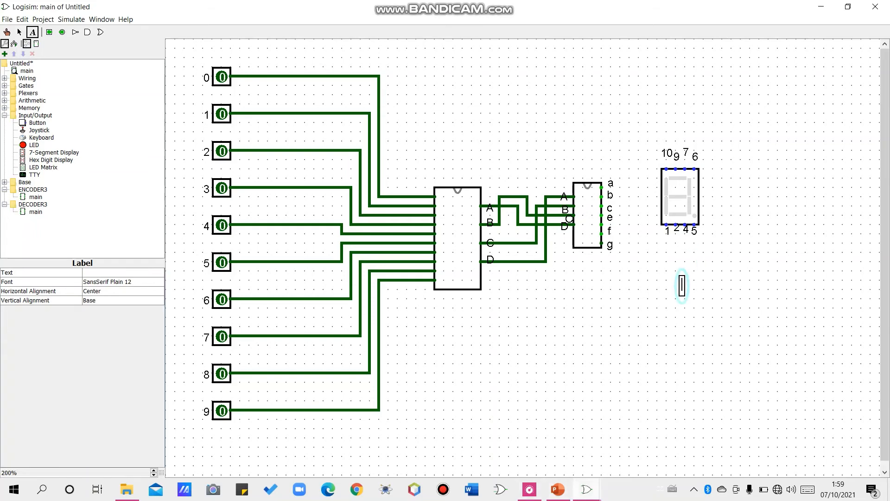
- Check the segment a pin in PowerPoint, and wire the decoder's output a to pin 7 of the display in Logisim
mouse_move(586, 489)
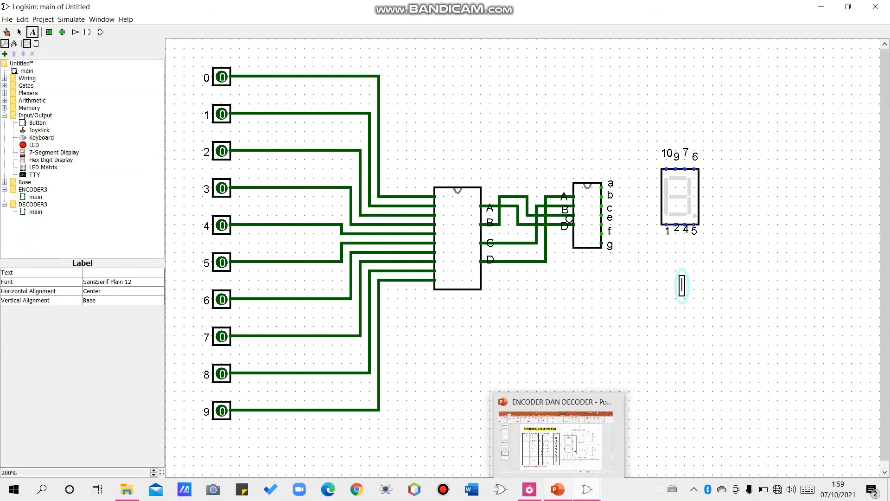
click(558, 489)
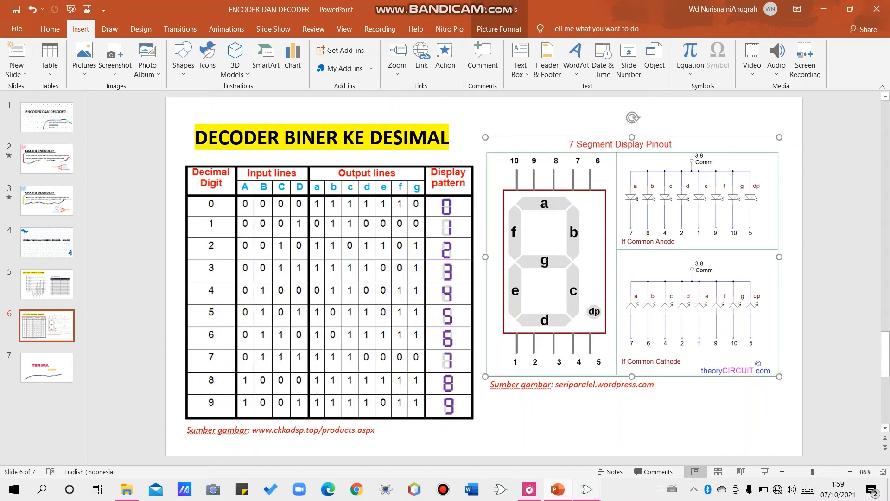
mouse_move(587, 489)
click(719, 431)
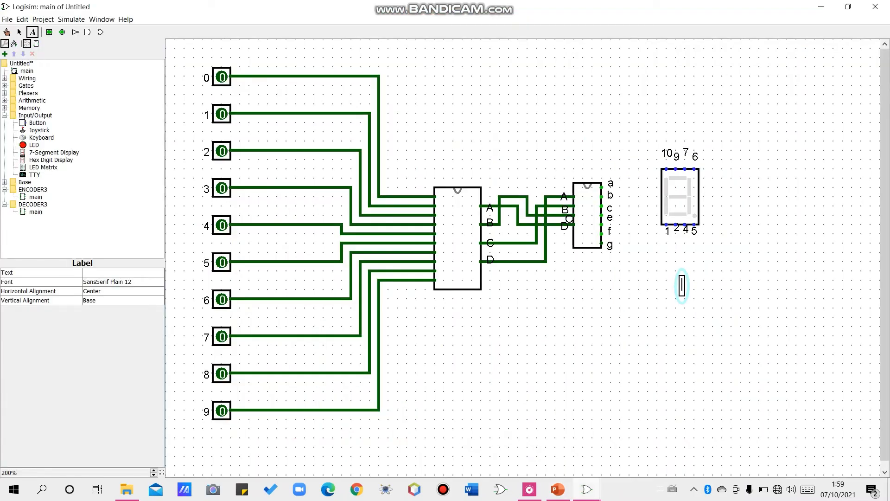
click(19, 32)
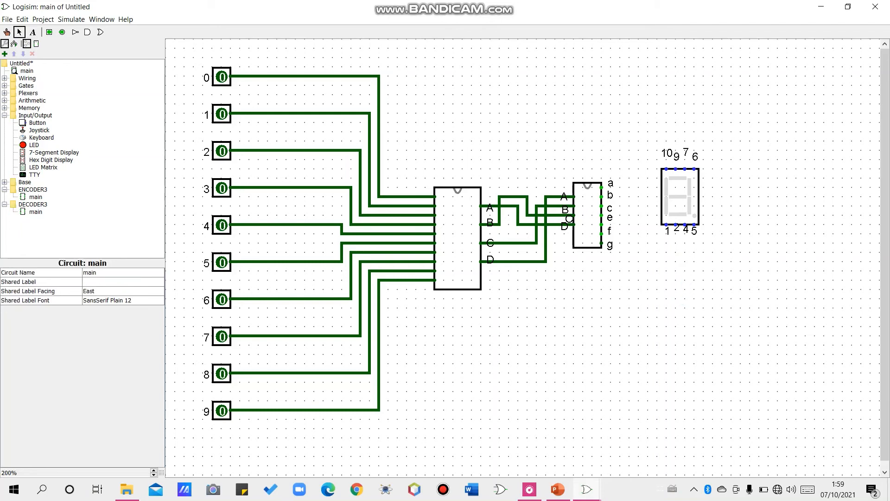
drag(601, 188, 685, 169)
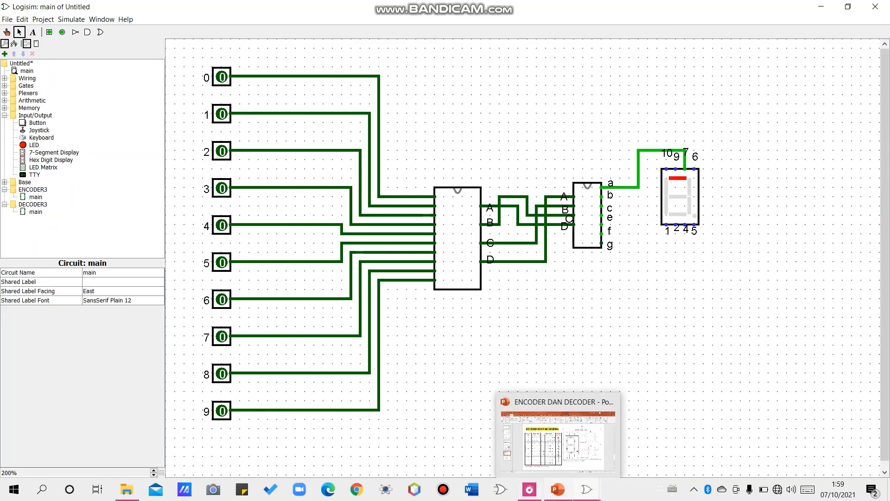
- Check the segment b pin in PowerPoint, and wire the decoder's output b to pin 6 of the display in Logisim
click(558, 489)
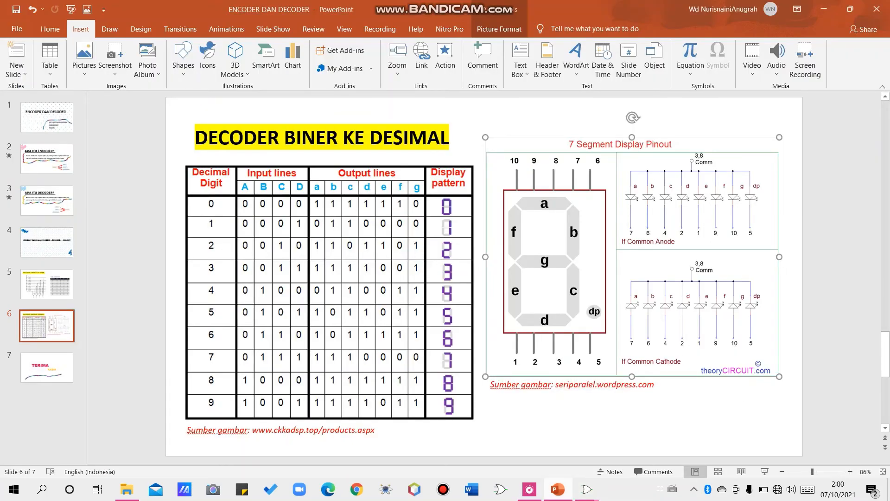
click(558, 489)
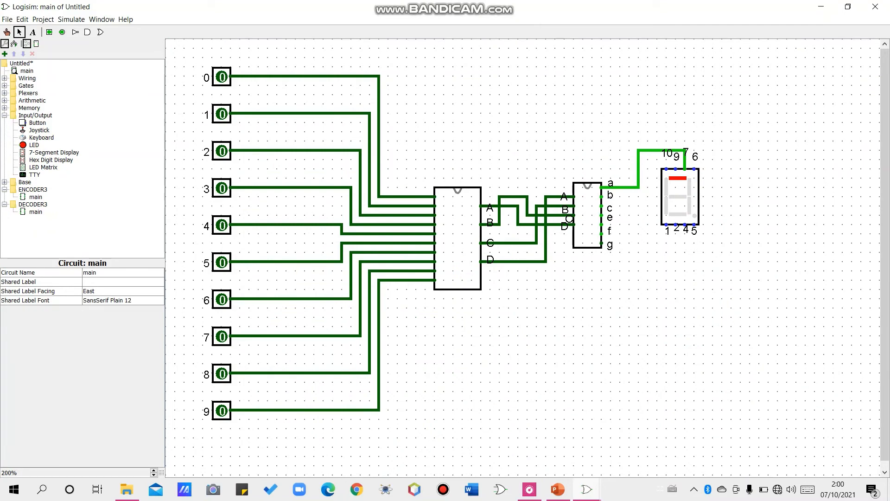
mouse_move(601, 196)
mouse_down()
mouse_move(648, 196)
mouse_move(657, 140)
mouse_move(648, 131)
mouse_move(694, 132)
mouse_move(694, 169)
mouse_up()
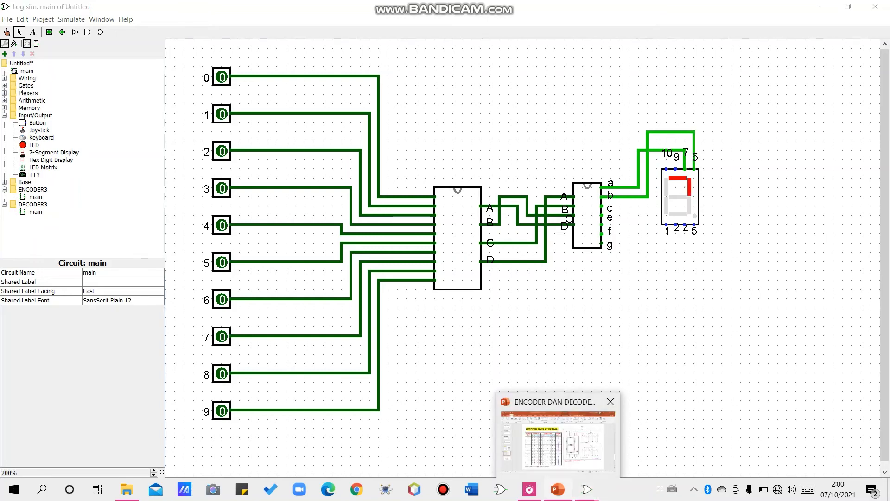
- Check the segment c pin in PowerPoint, and wire the decoder's output c to pin 4, routing the wire below the display
click(558, 489)
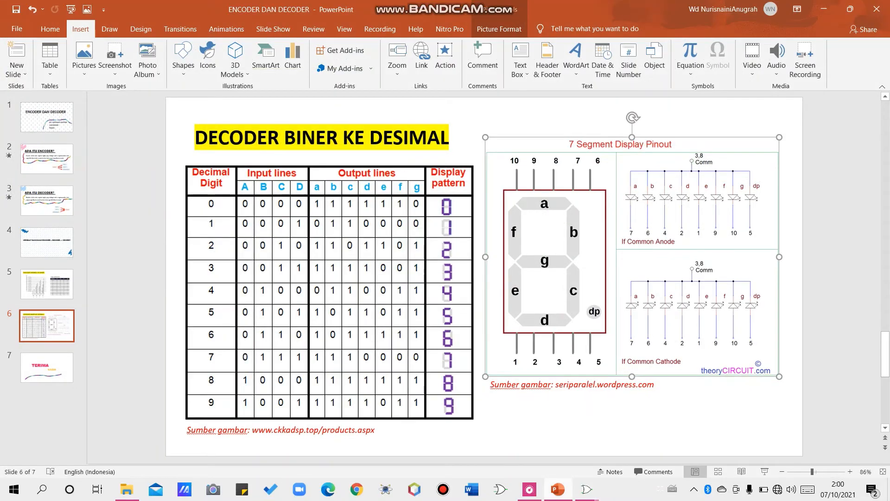
click(557, 489)
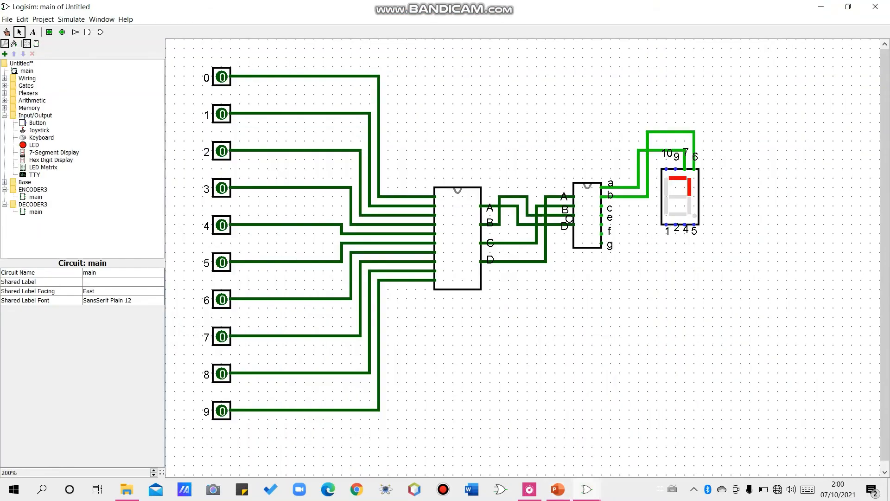
mouse_move(601, 206)
mouse_down()
mouse_move(649, 206)
mouse_move(648, 252)
mouse_up()
mouse_move(648, 252)
mouse_down()
mouse_move(685, 251)
mouse_move(685, 225)
mouse_up()
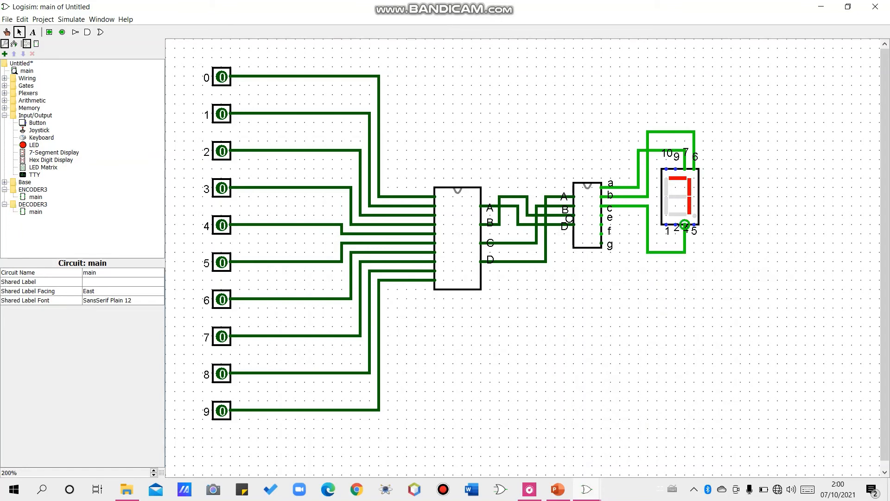
- Switch to PowerPoint to check the pin for segment d, and return to the Logisim circuit
mouse_move(557, 489)
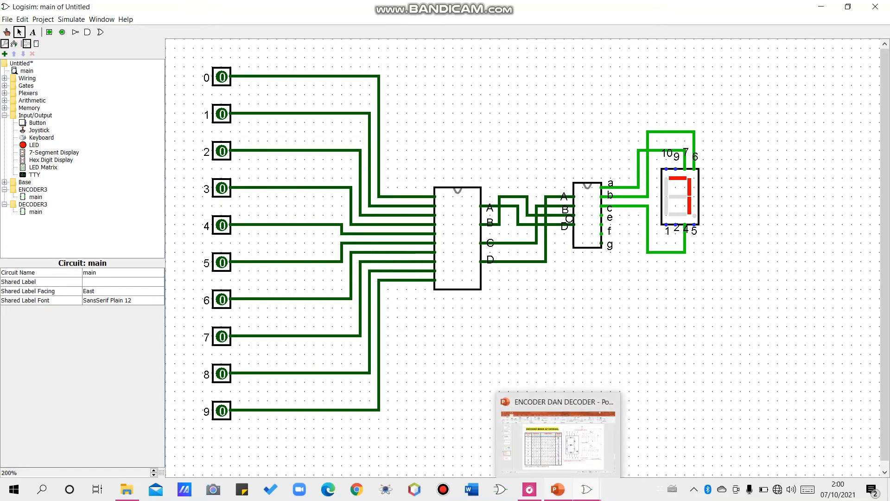
click(558, 435)
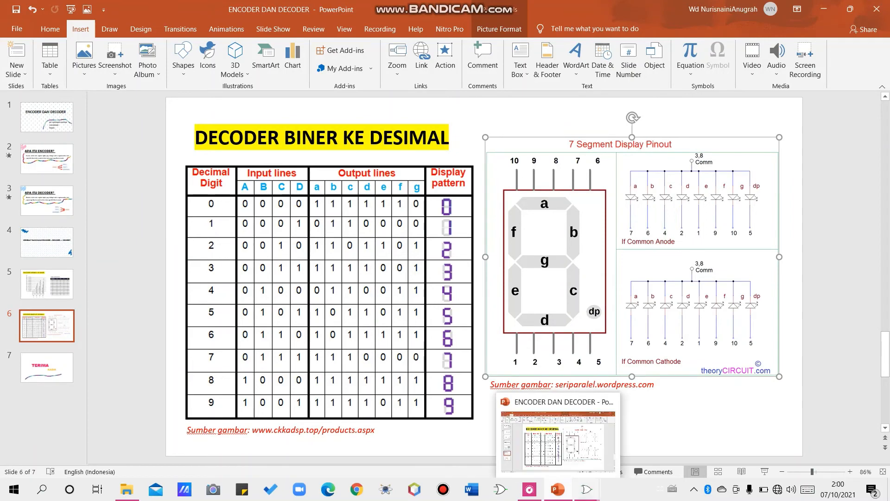
click(557, 489)
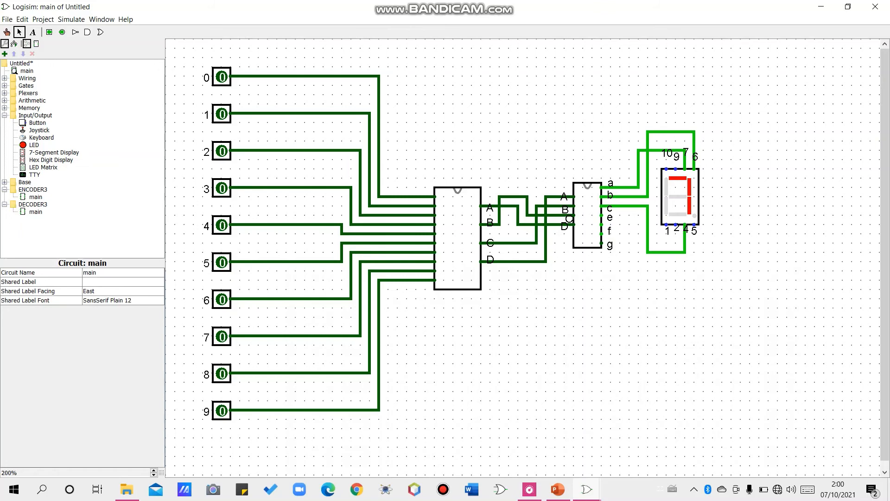
- Move the f label down to just above the g label and clear the c and e labels beside the decoder's outputs
click(607, 219)
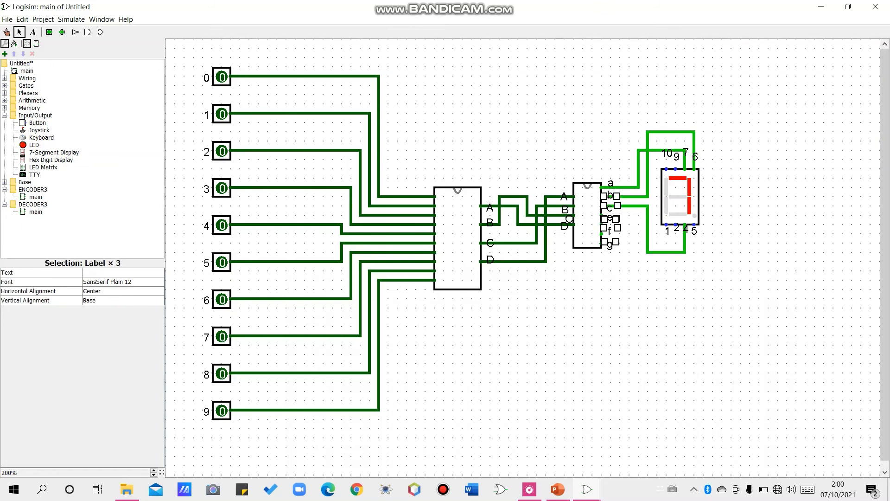
click(629, 232)
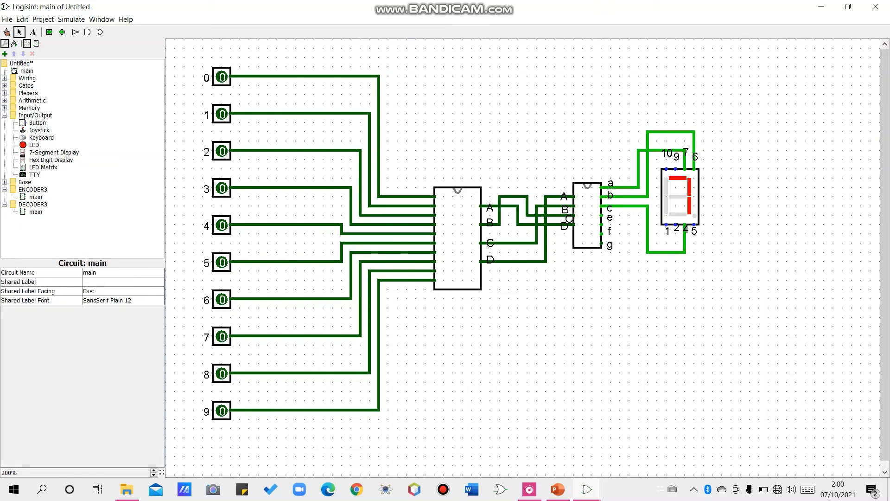
click(33, 32)
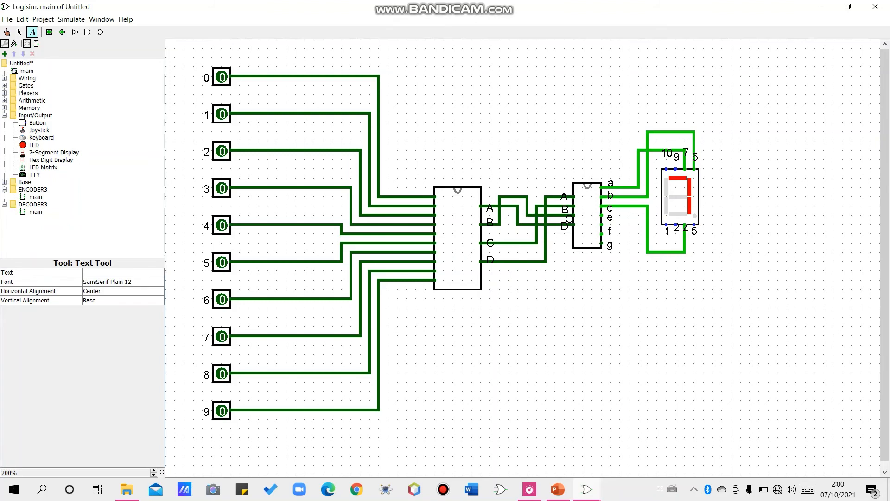
click(20, 32)
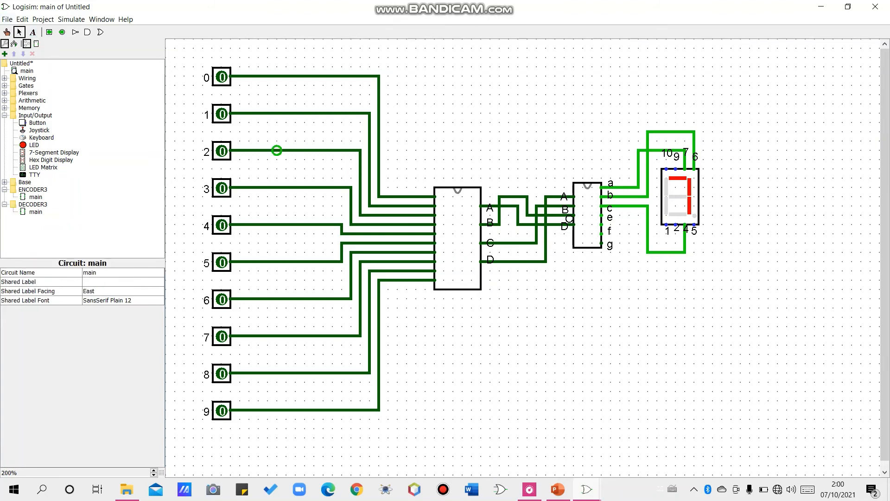
drag(609, 231, 609, 238)
- Add text labels c, d and e beside the decoder's outputs, between the b and f labels
click(33, 32)
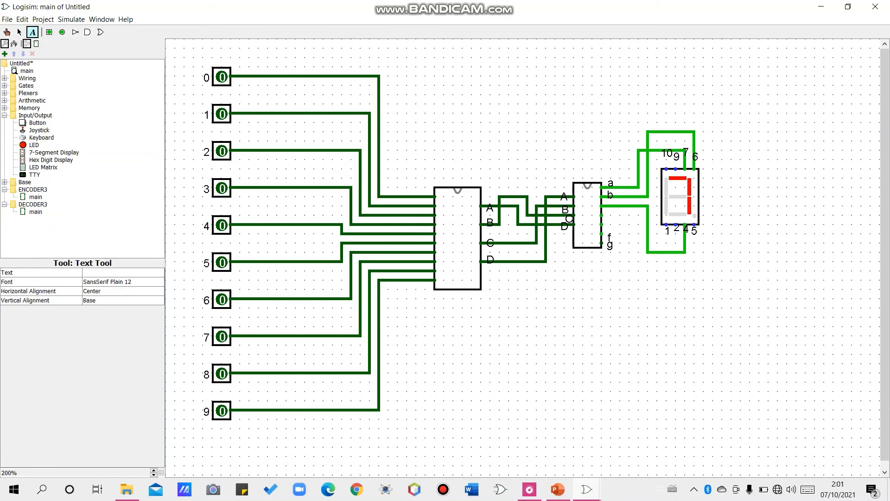
click(611, 221)
text(d)
click(19, 32)
click(611, 216)
key(Delete)
click(32, 32)
click(609, 208)
text(c)
click(610, 221)
text(d)
click(612, 226)
text(d)
click(632, 253)
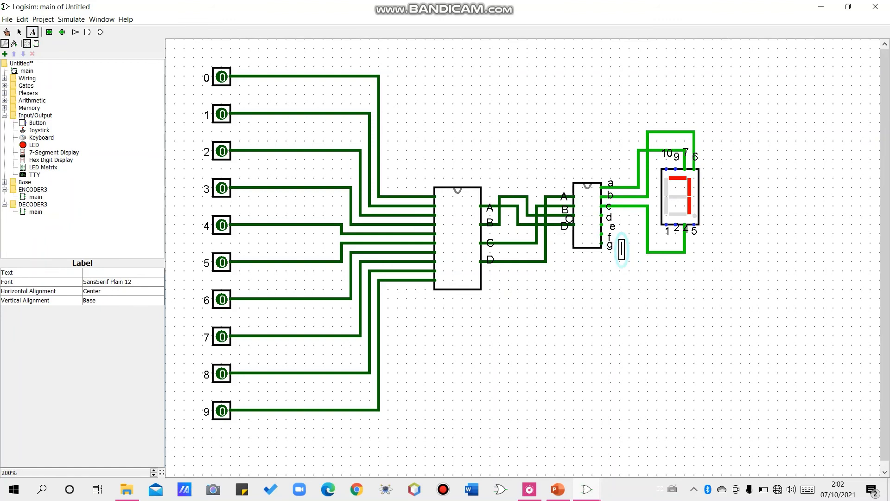
- Check the segment d pin in PowerPoint, and wire the decoder's output d to display pin 2 from below in Logisim
click(19, 32)
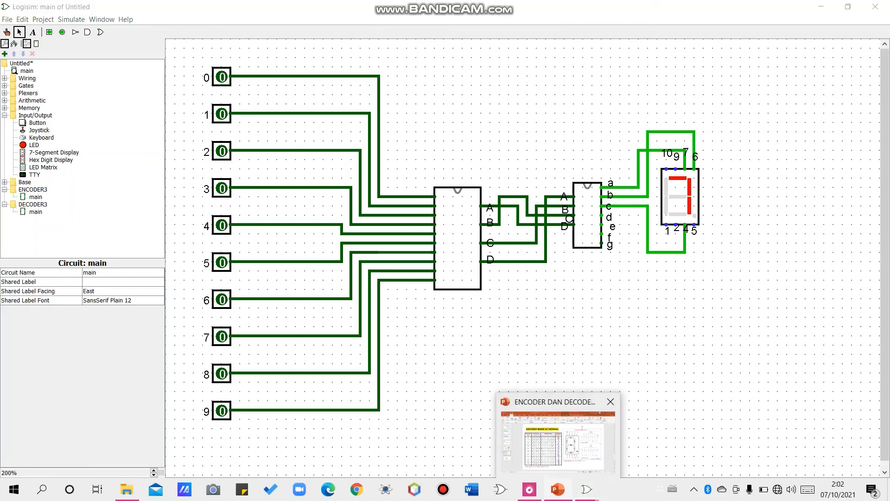
click(557, 489)
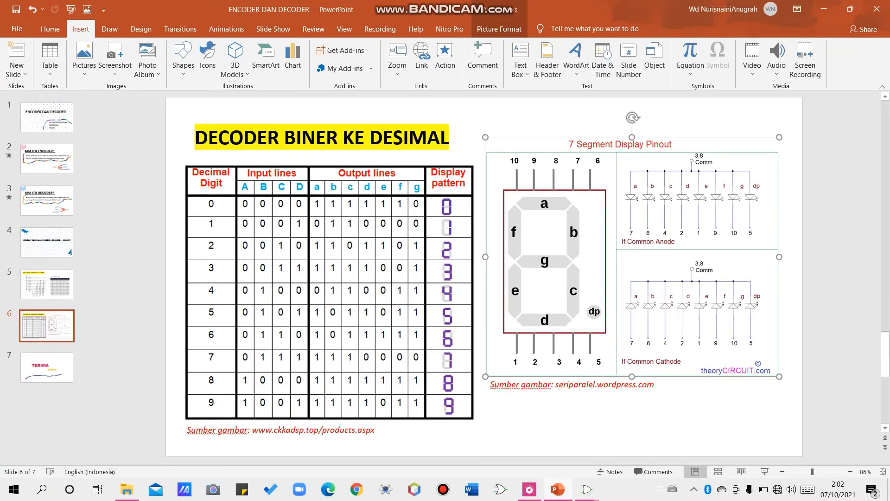
click(587, 489)
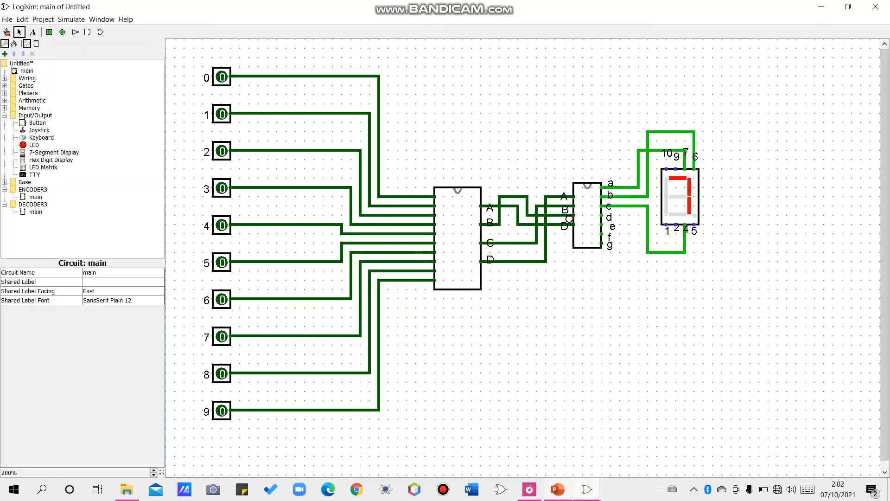
mouse_move(602, 214)
mouse_down()
mouse_move(657, 234)
mouse_move(656, 243)
mouse_move(676, 242)
mouse_move(675, 225)
mouse_up()
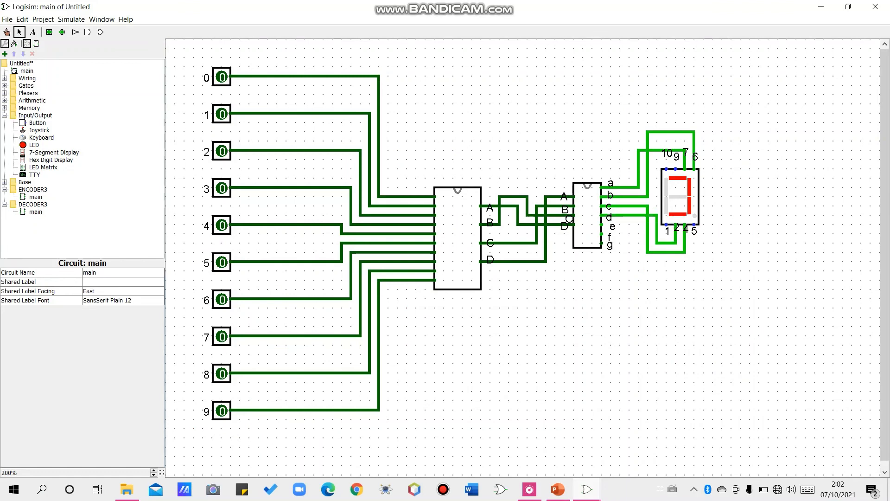
- Check the segment e pin in PowerPoint, and wire the decoder's output e to display pin 1, routing below the existing wires
click(558, 489)
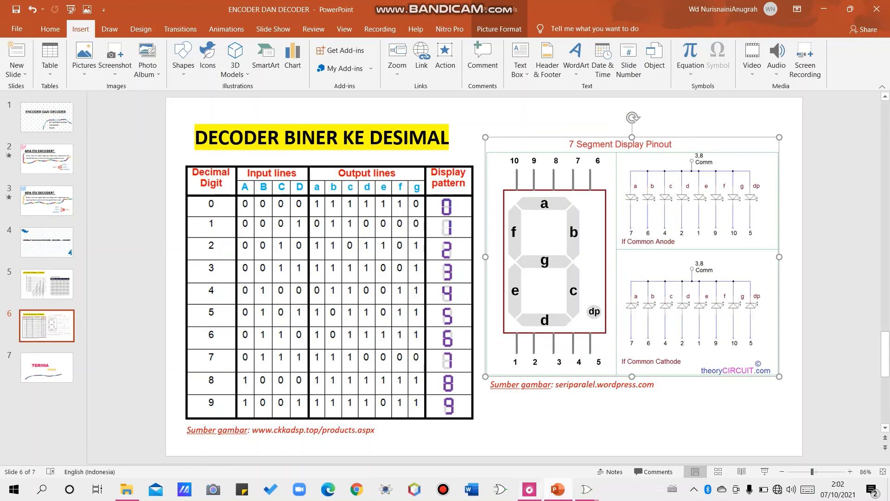
click(557, 489)
mouse_move(601, 225)
mouse_down()
mouse_move(622, 224)
mouse_move(639, 261)
mouse_move(667, 262)
mouse_move(666, 224)
mouse_up()
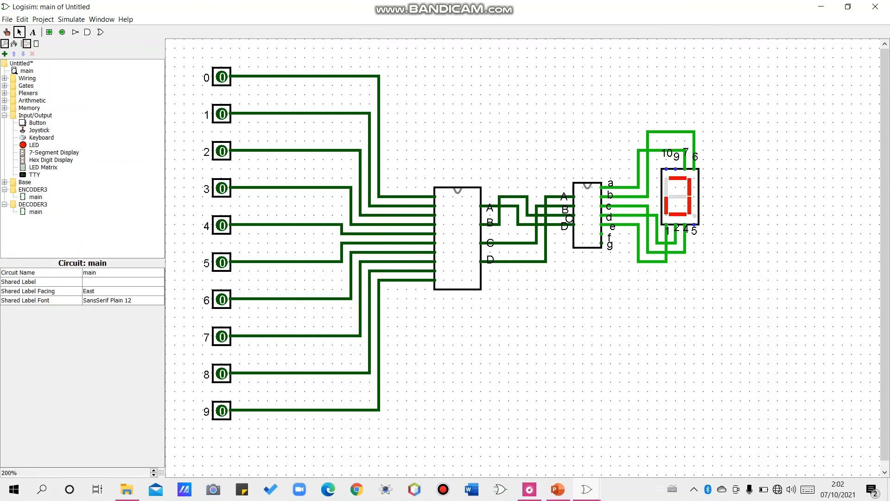
- Check the segment f pin in PowerPoint, and wire the decoder's output f to display pin 9, routing above the display
key(alt+Tab)
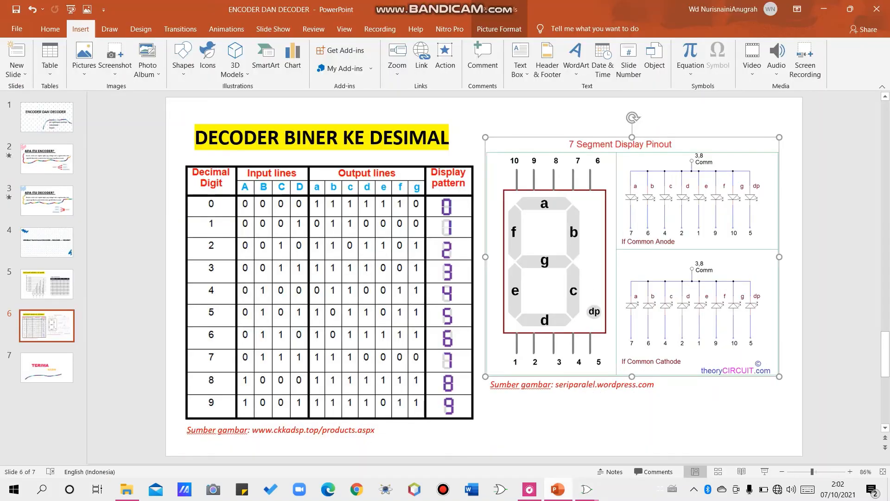
key(alt+Tab)
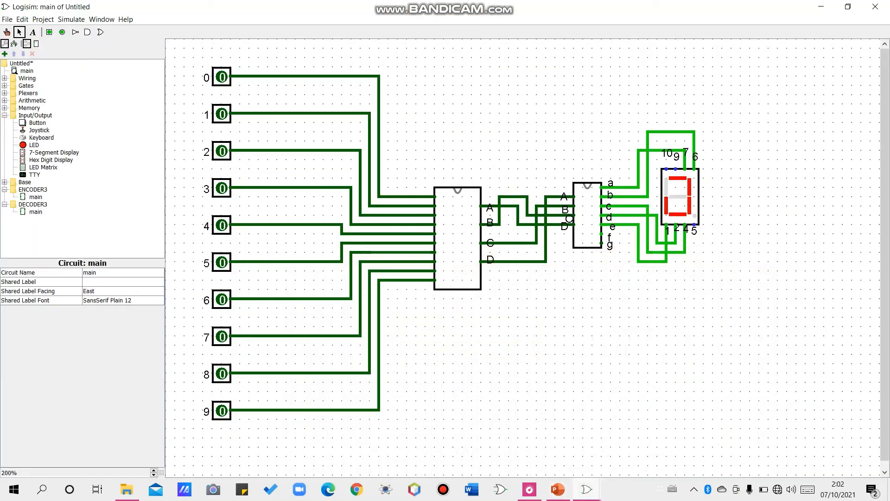
mouse_move(602, 234)
mouse_down()
mouse_move(631, 234)
mouse_move(638, 157)
mouse_move(629, 139)
mouse_move(675, 139)
mouse_move(675, 169)
mouse_up()
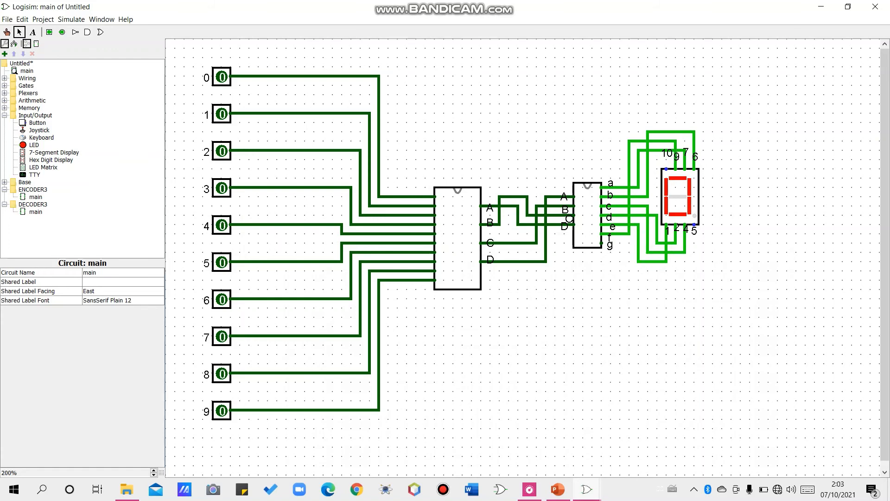
- Check the segment g pin in PowerPoint, and wire the decoder's output g to display pin 10, routing above the other wires
click(558, 489)
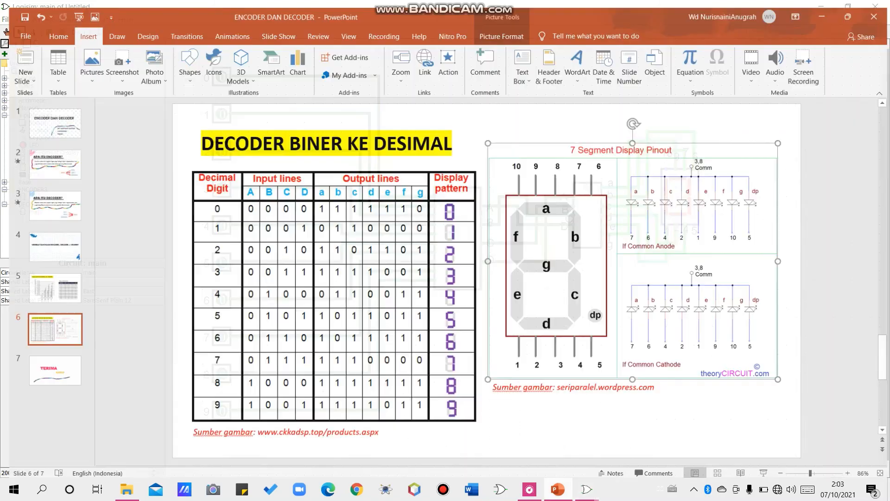
click(586, 489)
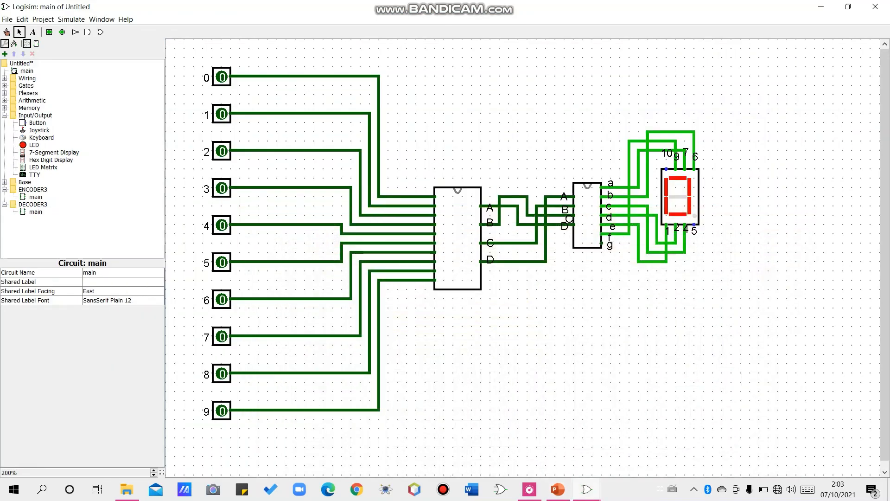
drag(601, 242, 666, 169)
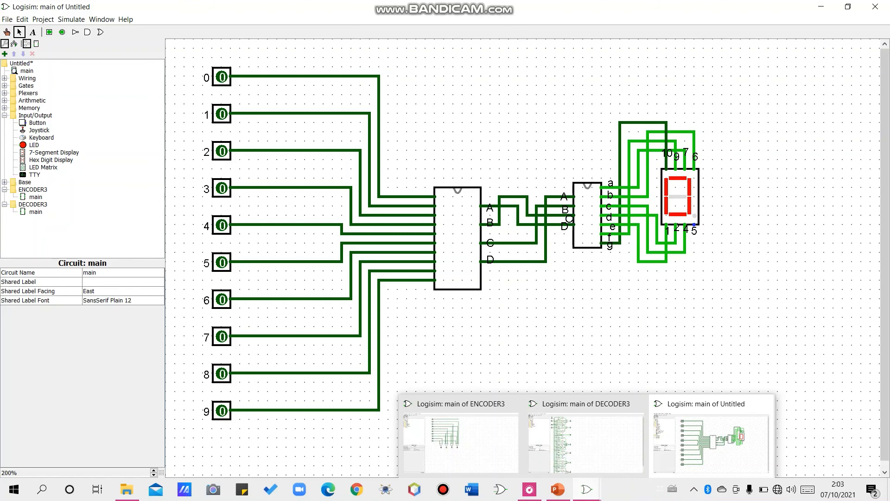
- Compare the finished display wiring with the pinout in PowerPoint, and return to the untitled Logisim main circuit
mouse_move(557, 489)
click(529, 436)
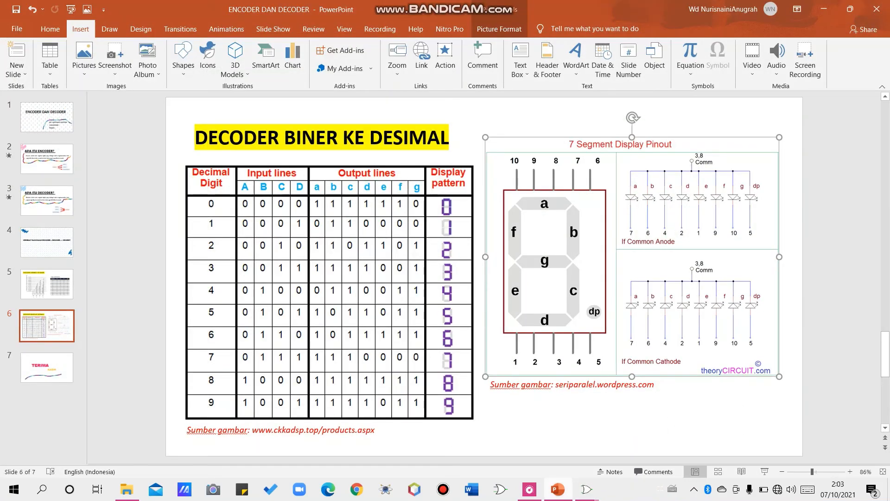
mouse_move(586, 489)
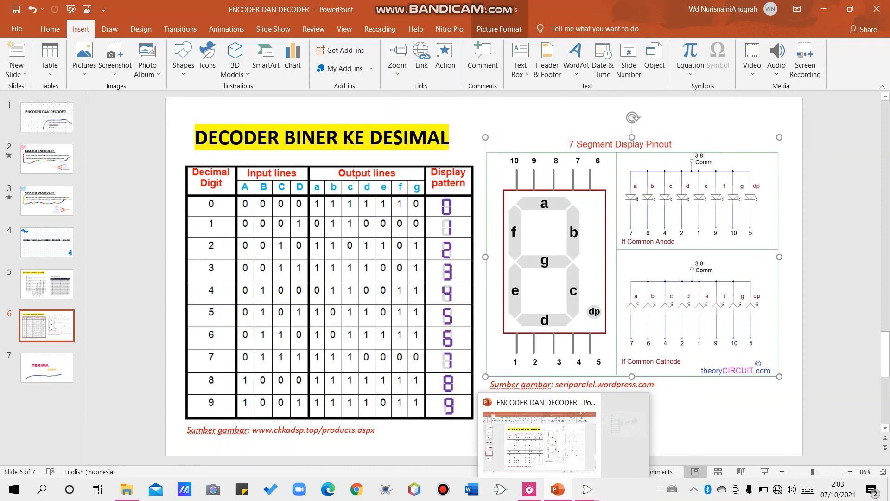
click(710, 440)
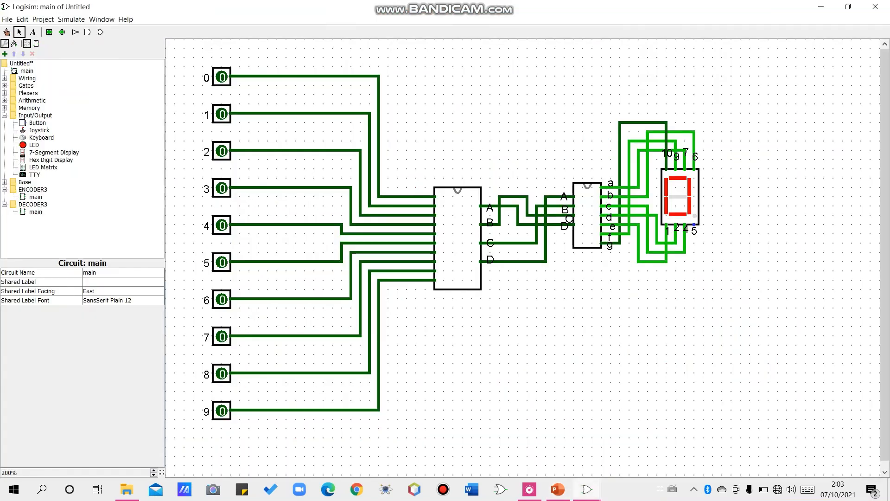
- Test input pin 0 with the Poke tool by toggling it repeatedly, leaving it at 0
click(7, 32)
click(218, 77)
click(218, 77)
click(218, 77)
click(218, 77)
click(217, 77)
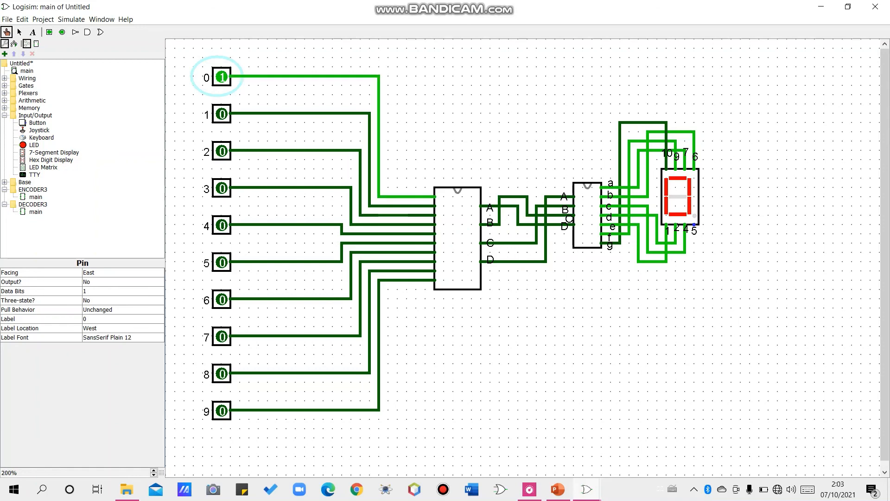
click(218, 77)
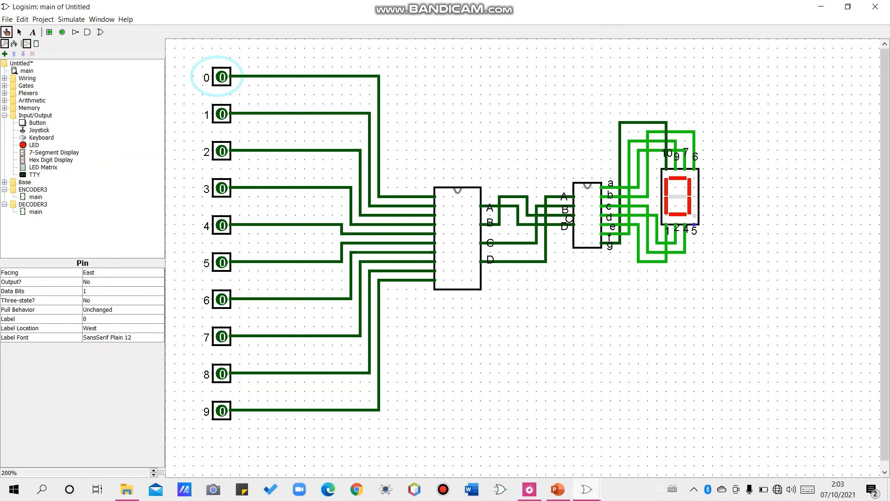
click(221, 77)
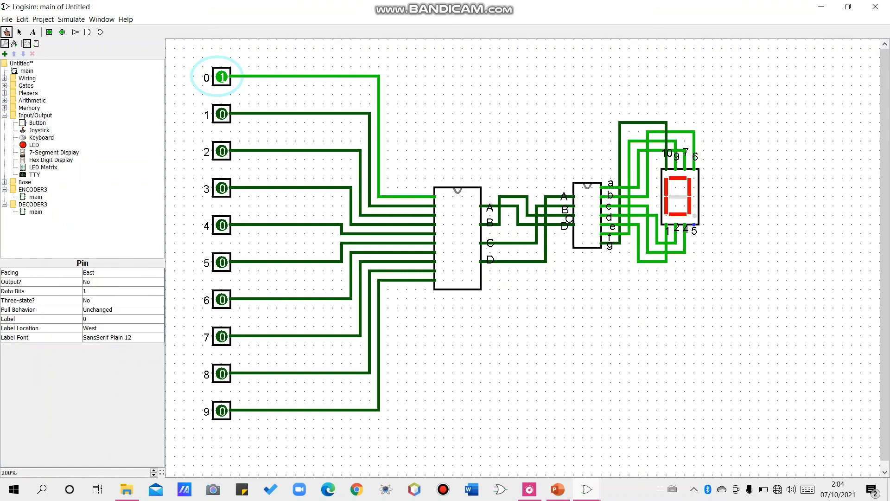
click(221, 77)
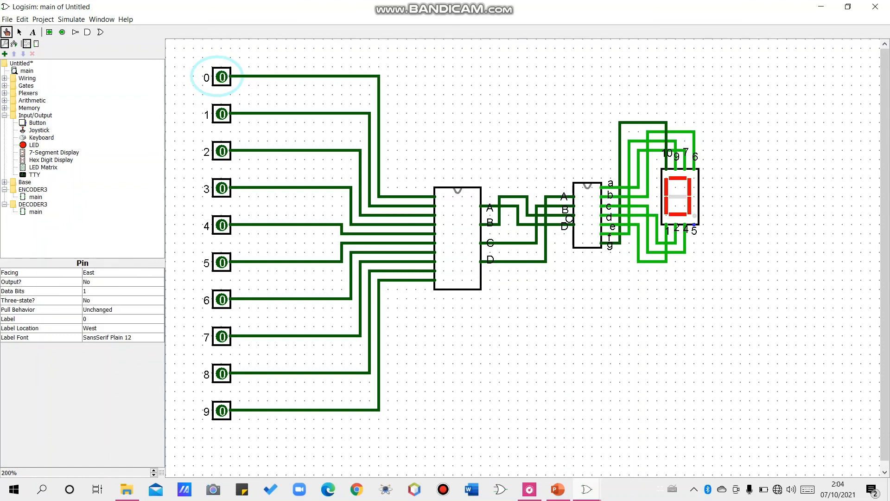
- Test input pins 1 and 2 on the 7-segment display, switching each on and back to 0
click(221, 114)
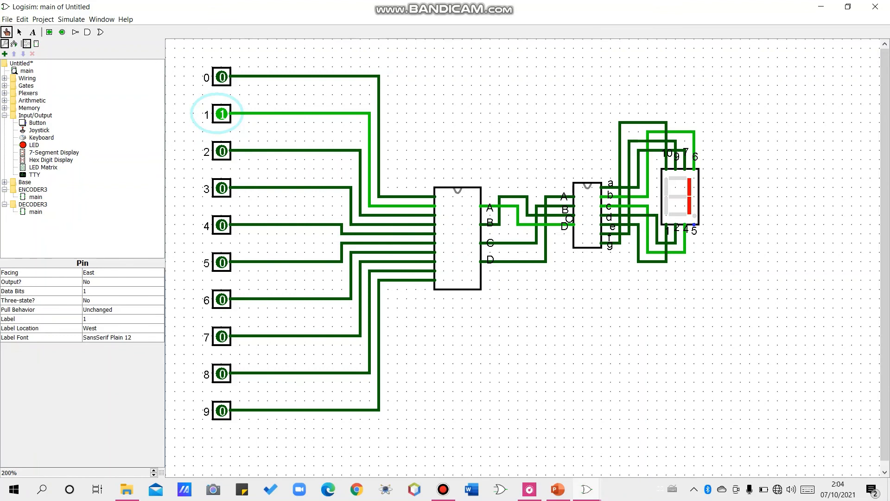
click(221, 151)
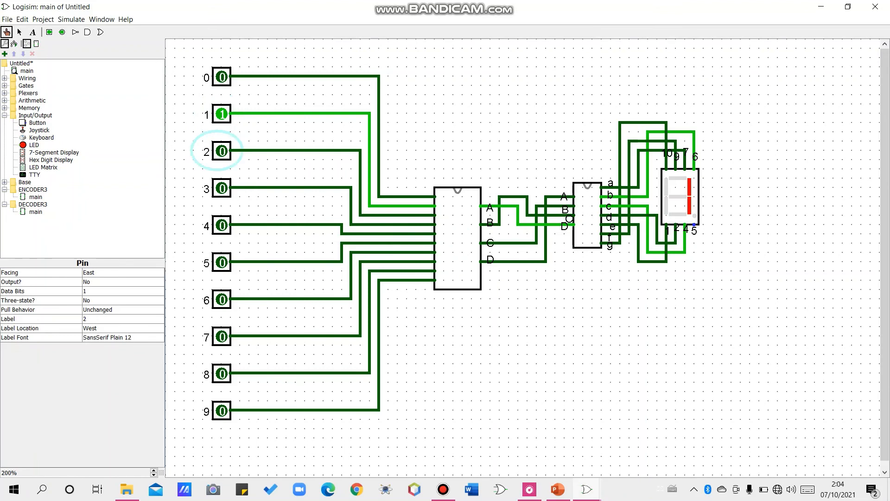
click(221, 114)
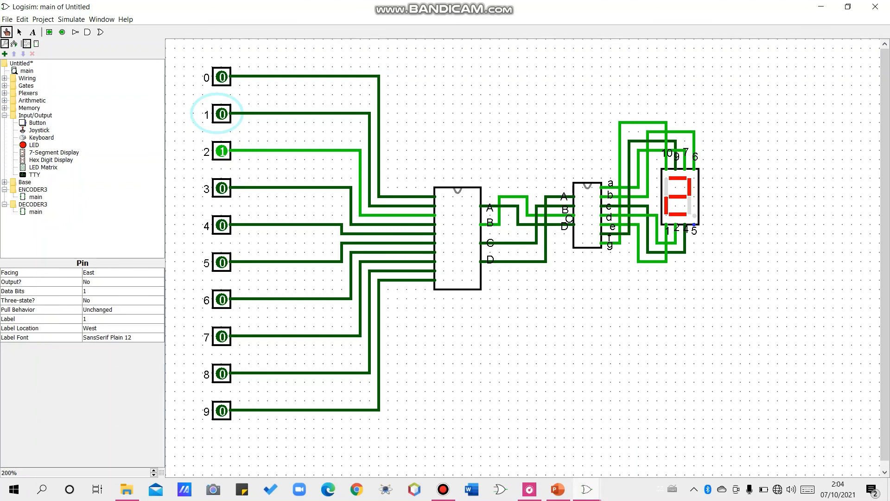
click(221, 152)
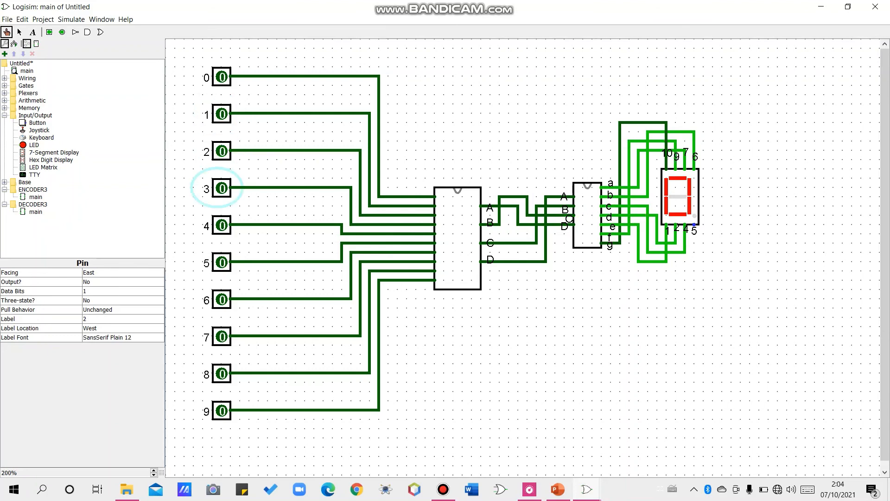
- Test input pins 3 through 9 one after another on the 7-segment display, switching each on and back to 0
click(222, 189)
click(222, 188)
click(222, 225)
click(222, 225)
click(221, 262)
click(221, 263)
click(222, 300)
click(221, 300)
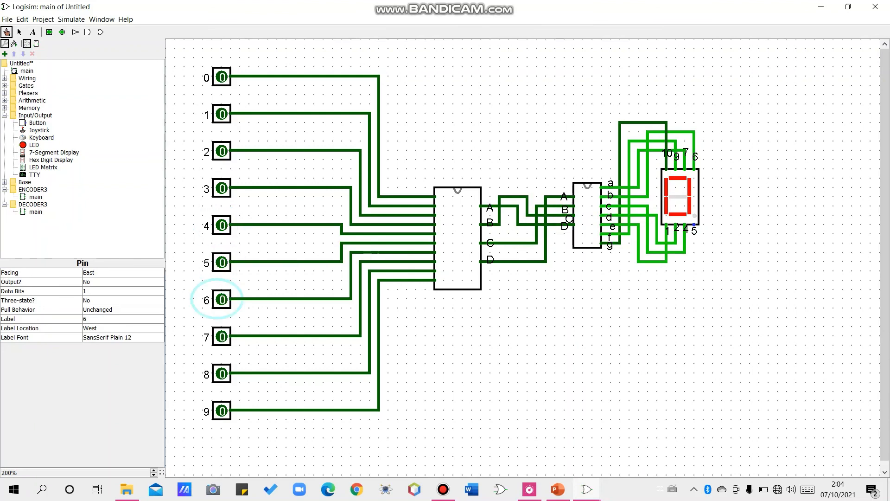
click(221, 337)
click(222, 336)
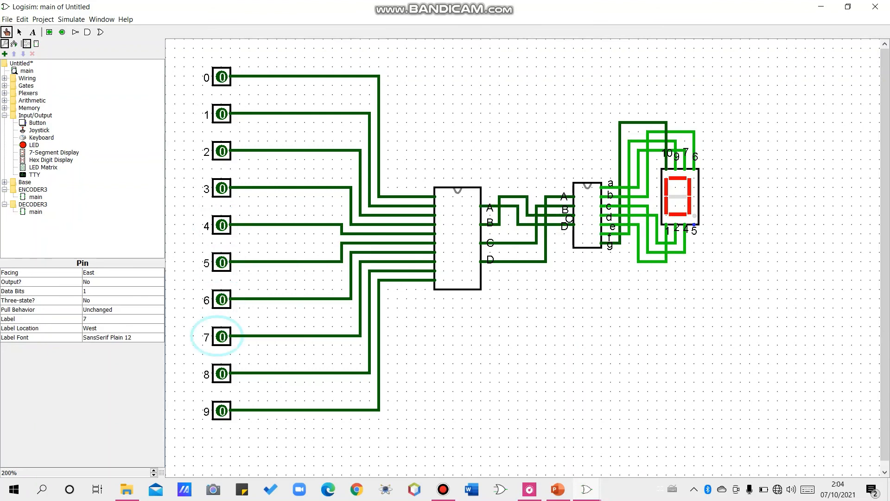
click(222, 374)
click(222, 373)
click(222, 410)
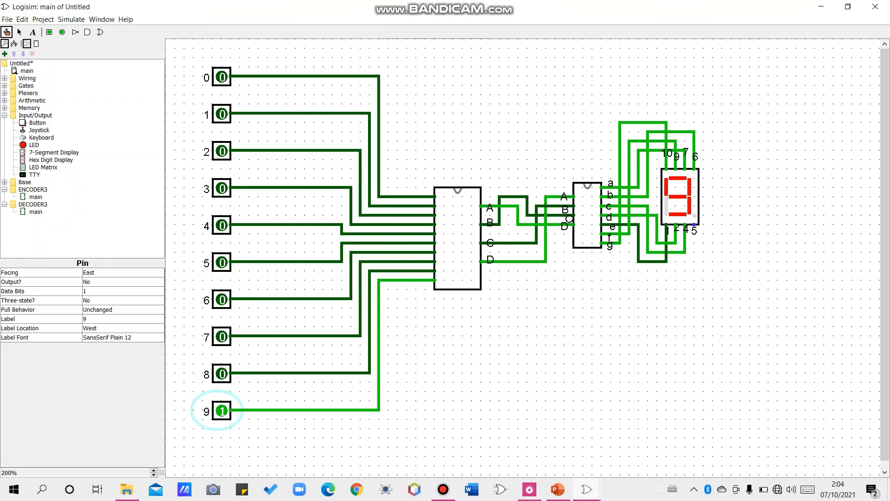
click(221, 411)
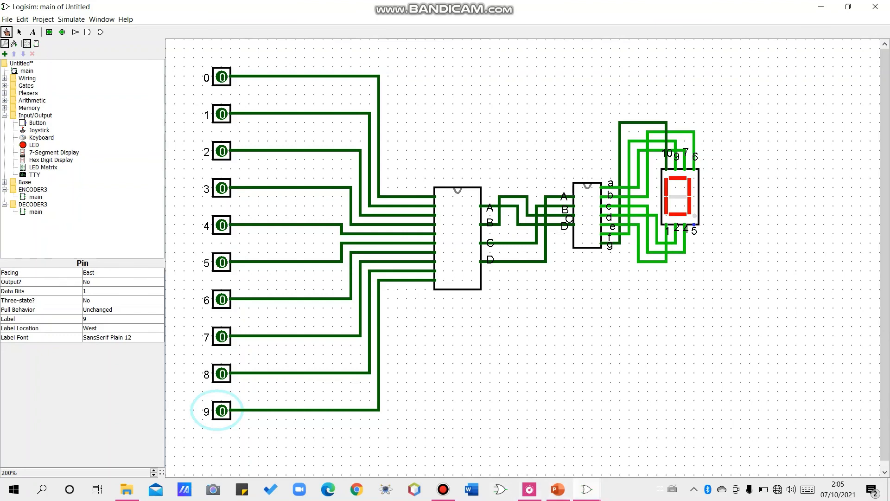
- Switch to PowerPoint, go to the closing TERIMA KASIH slide, and present it as a full-screen slide show
click(558, 489)
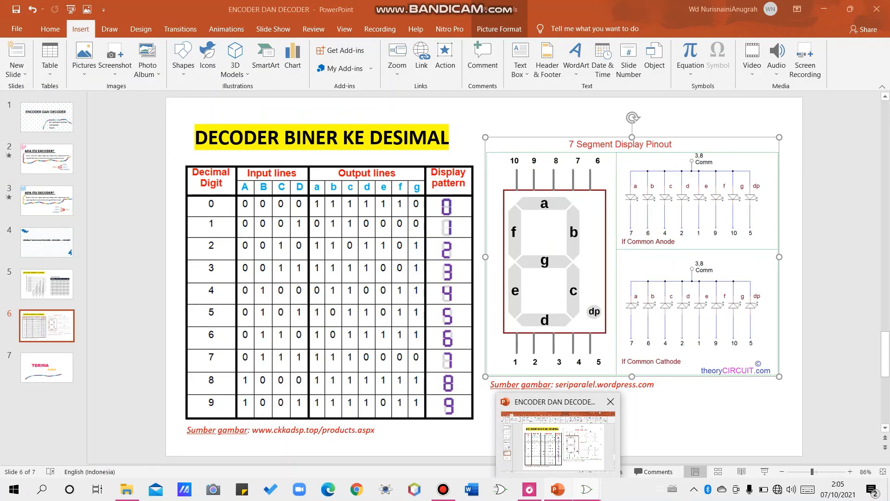
scroll(484, 277, down, 1)
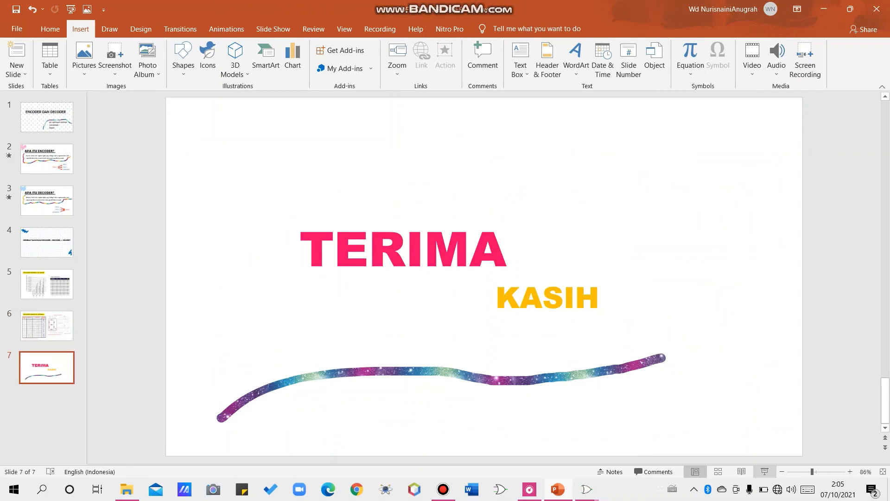
click(764, 471)
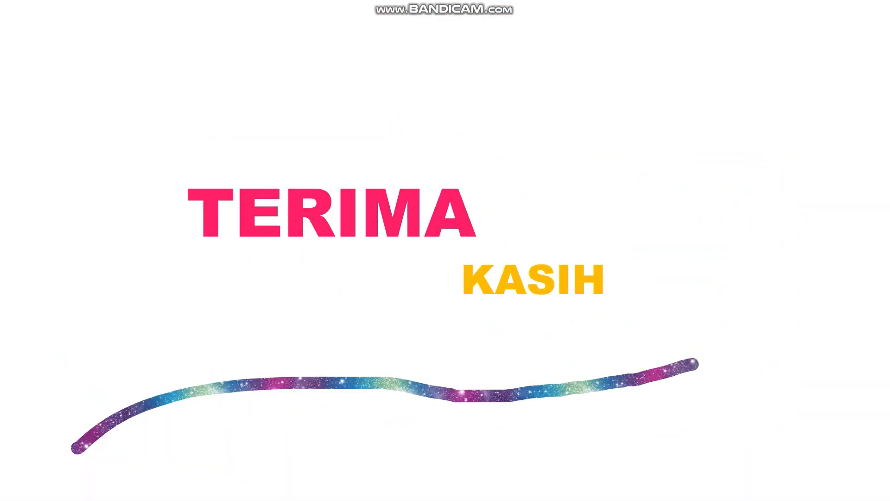